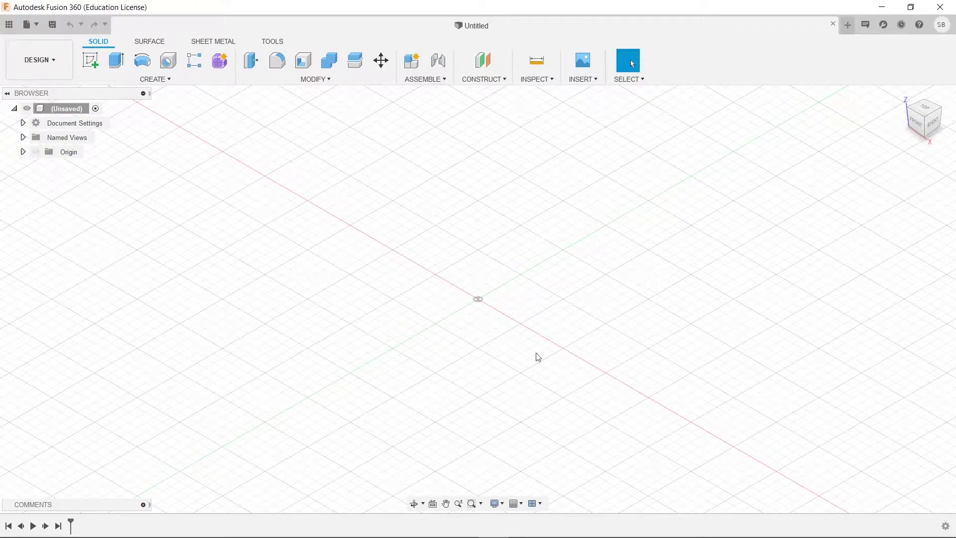
Browse the solid CREATE and CONSTRUCT feature menus in the empty design
{"action": "left_click", "coordinate": [153, 79]}
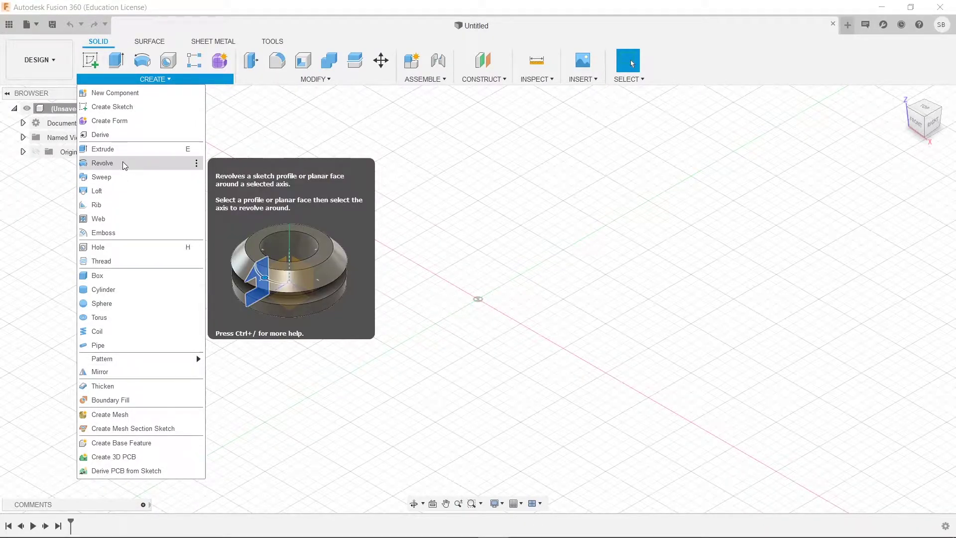
{"action": "left_click", "coordinate": [483, 92]}
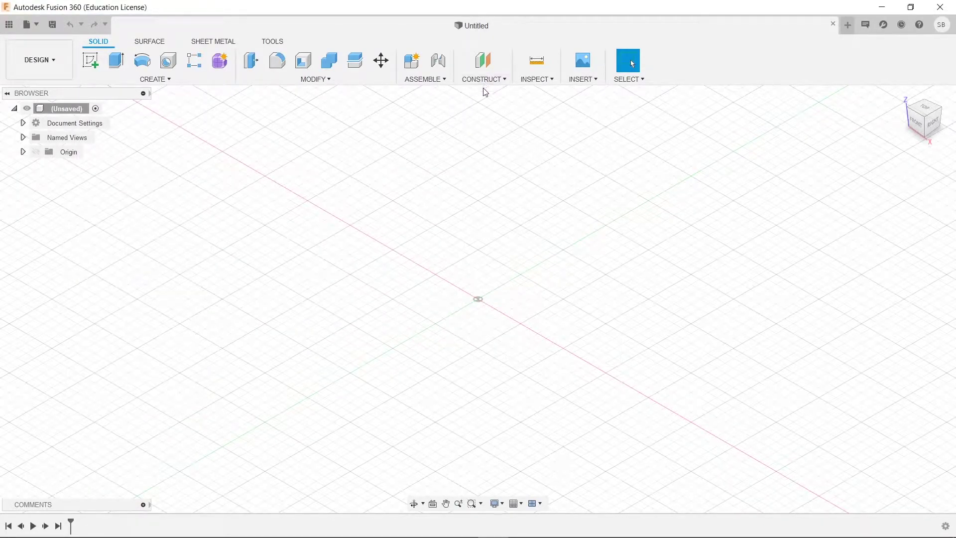
{"action": "left_click", "coordinate": [483, 80]}
On the XY ground plane, draw a 57 mm diameter circle at the origin and finish the sketch
{"action": "left_click", "coordinate": [92, 59]}
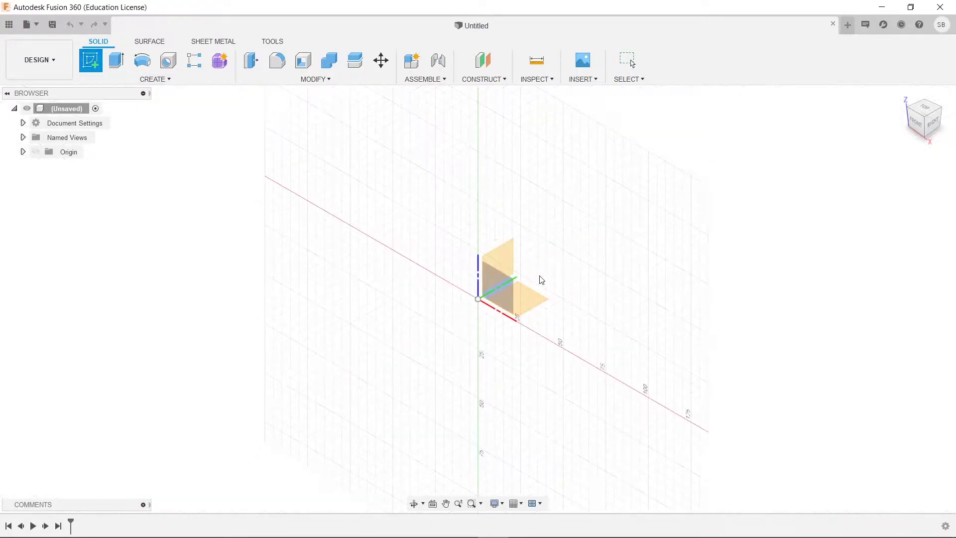
{"action": "left_click", "coordinate": [529, 303]}
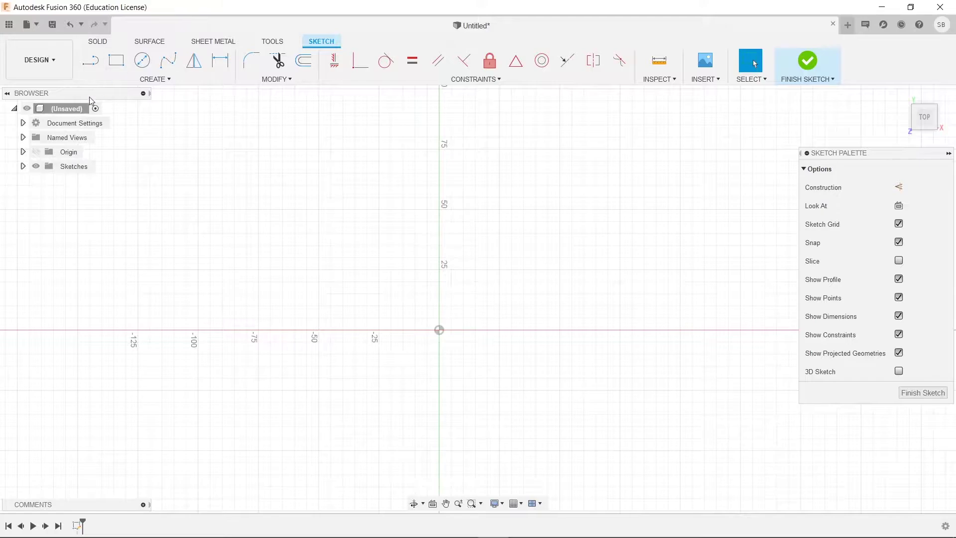
{"action": "left_click", "coordinate": [142, 60]}
{"action": "left_click", "coordinate": [439, 329]}
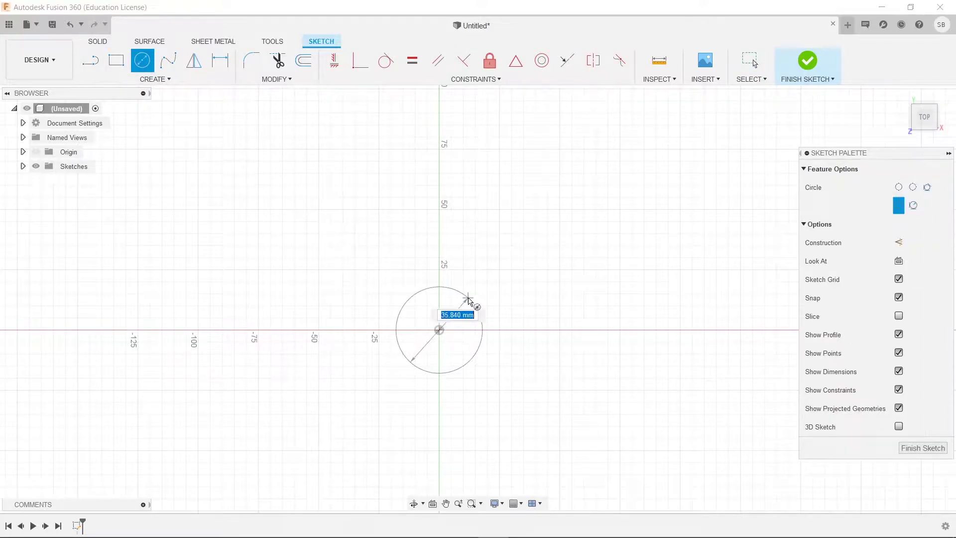
{"action": "type", "text": "57"}
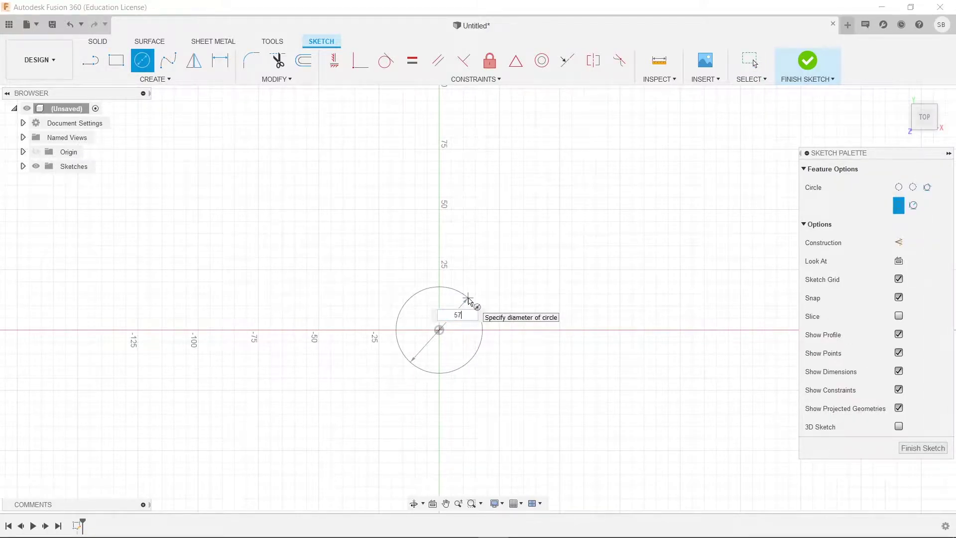
{"action": "key", "text": "Tab"}
{"action": "key", "text": "Return"}
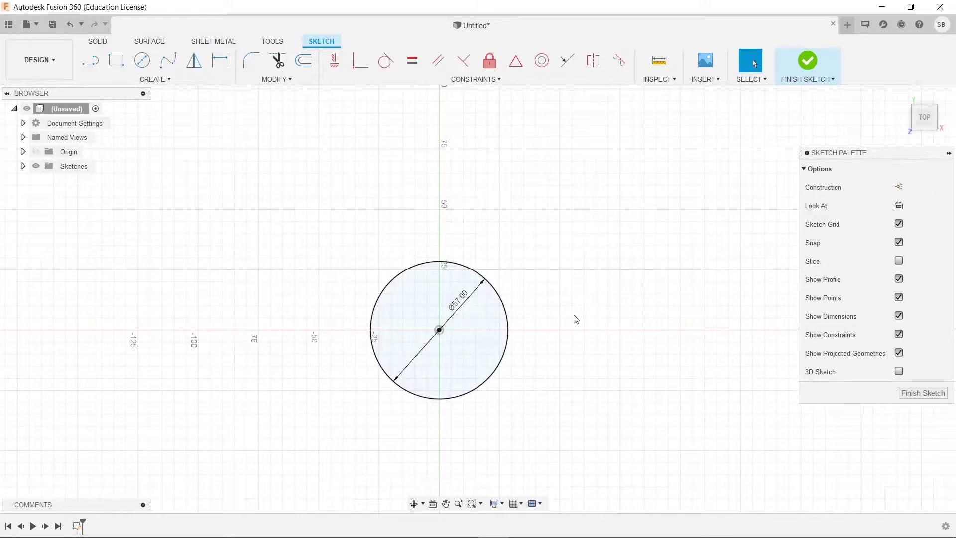
{"action": "mouse_move", "coordinate": [586, 323]}
{"action": "middle_mouse_down", "text": "shift"}
{"action": "mouse_move", "coordinate": [623, 297]}
{"action": "mouse_move", "coordinate": [782, 117]}
{"action": "middle_mouse_up", "text": "shift"}
{"action": "left_click", "coordinate": [797, 67]}
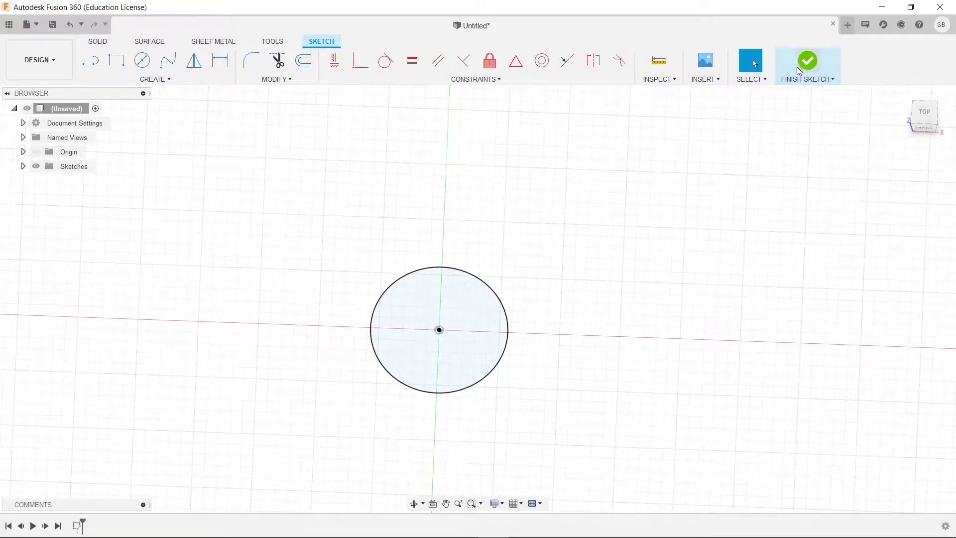
{"action": "middle_click_drag", "start_coordinate": [569, 346], "coordinate": [562, 328], "text": "shift"}
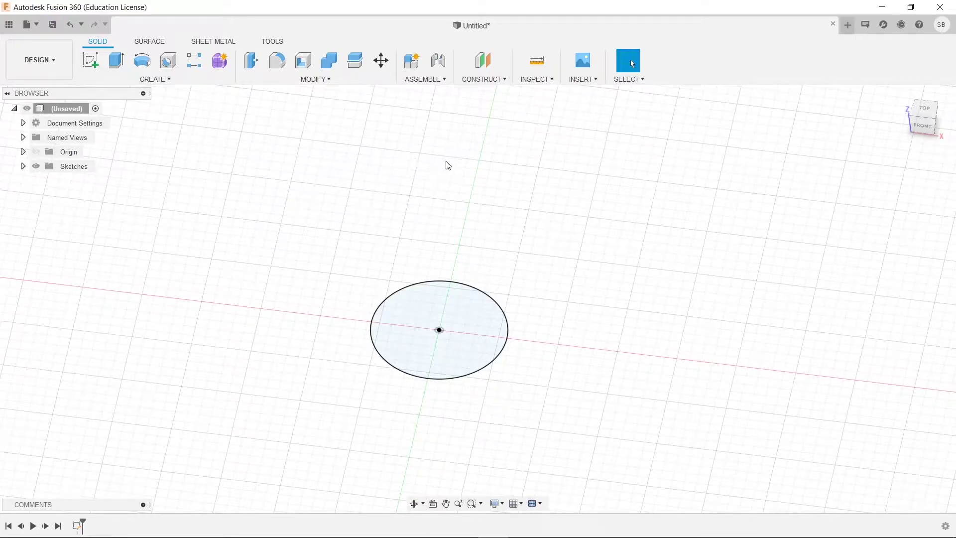
Create a construction plane offset 125 mm above the base circle's plane
{"action": "middle_click_drag", "start_coordinate": [568, 216], "coordinate": [581, 259], "text": "shift"}
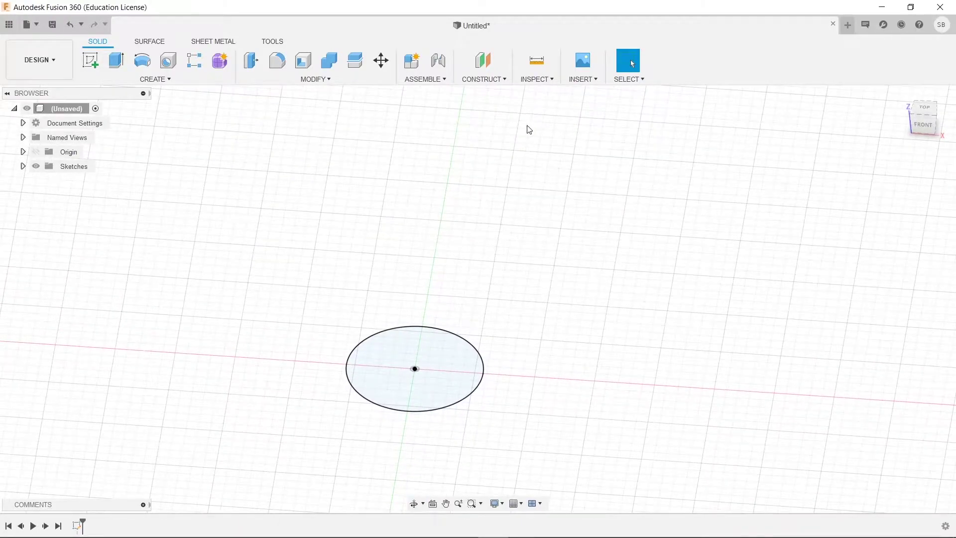
{"action": "left_click", "coordinate": [486, 57]}
{"action": "left_click", "coordinate": [380, 374]}
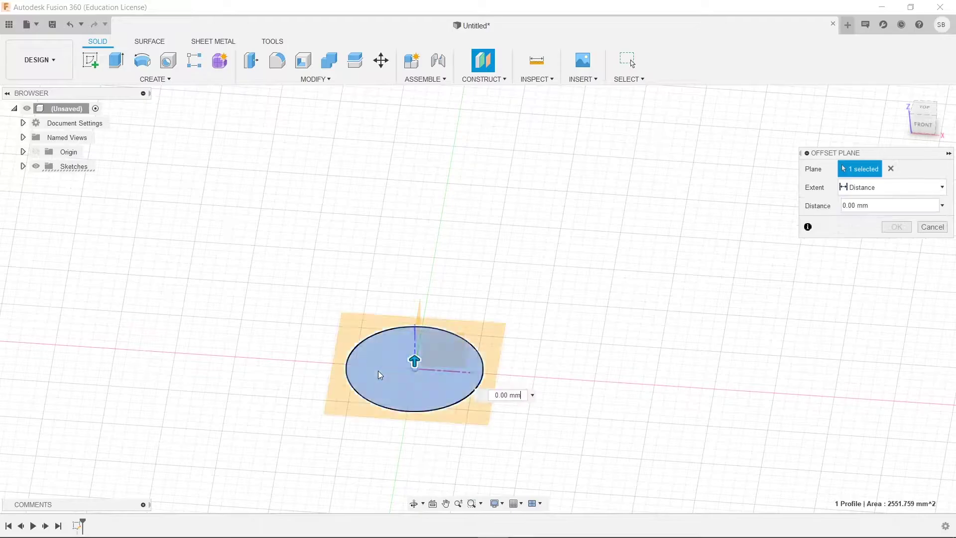
{"action": "left_click_drag", "start_coordinate": [415, 361], "coordinate": [415, 182]}
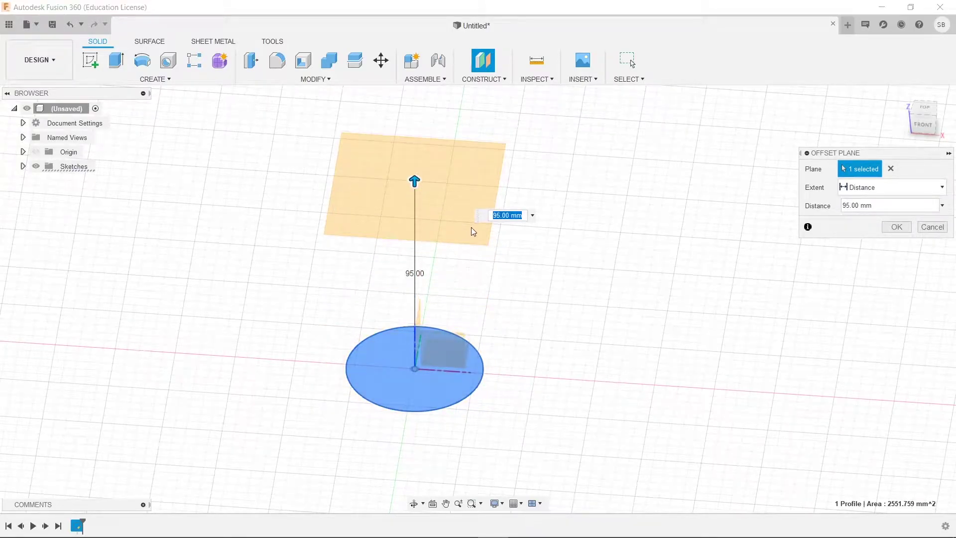
{"action": "type", "text": "125"}
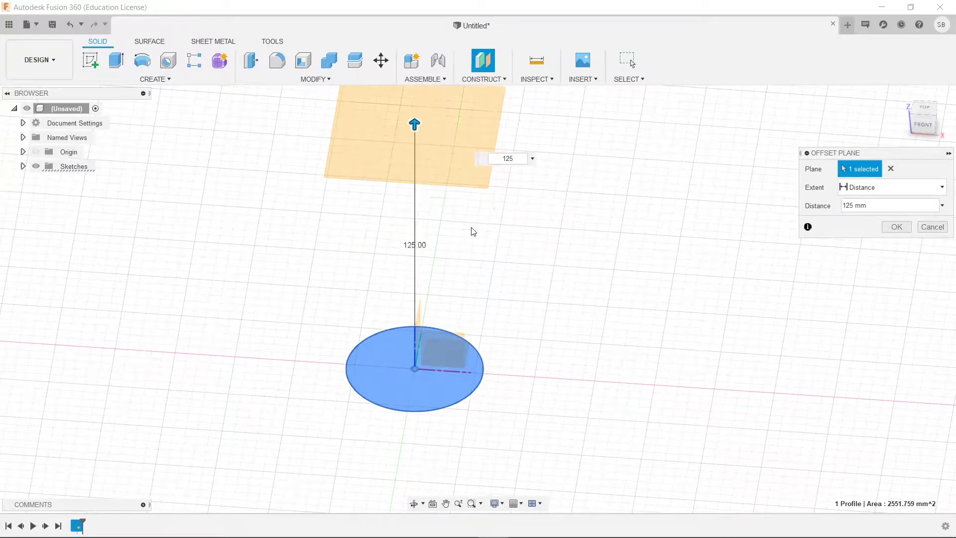
{"action": "key", "text": "Return"}
{"action": "middle_click_drag", "start_coordinate": [501, 251], "coordinate": [350, 113]}
{"action": "left_click", "coordinate": [90, 61]}
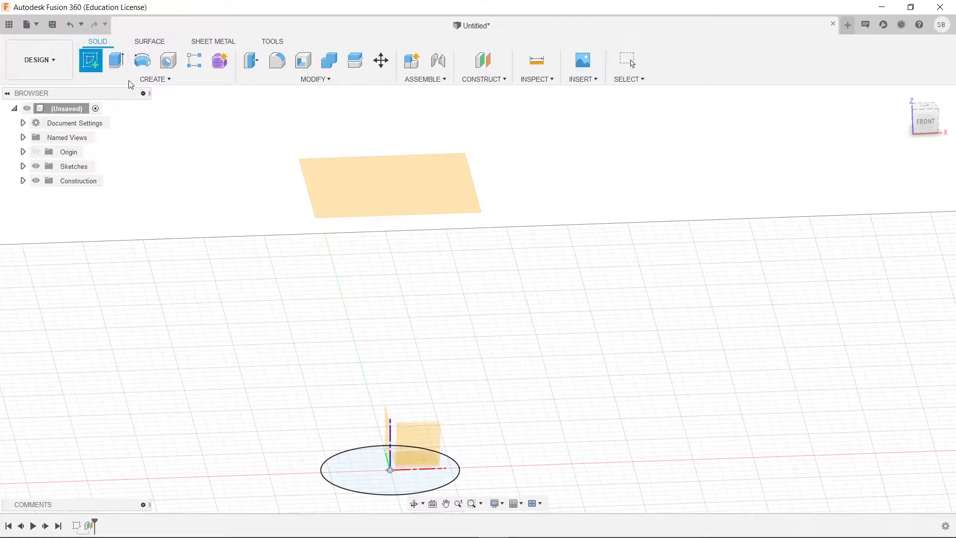
On the offset plane, draw a 95 mm diameter circle centred on the origin
{"action": "left_click", "coordinate": [386, 183]}
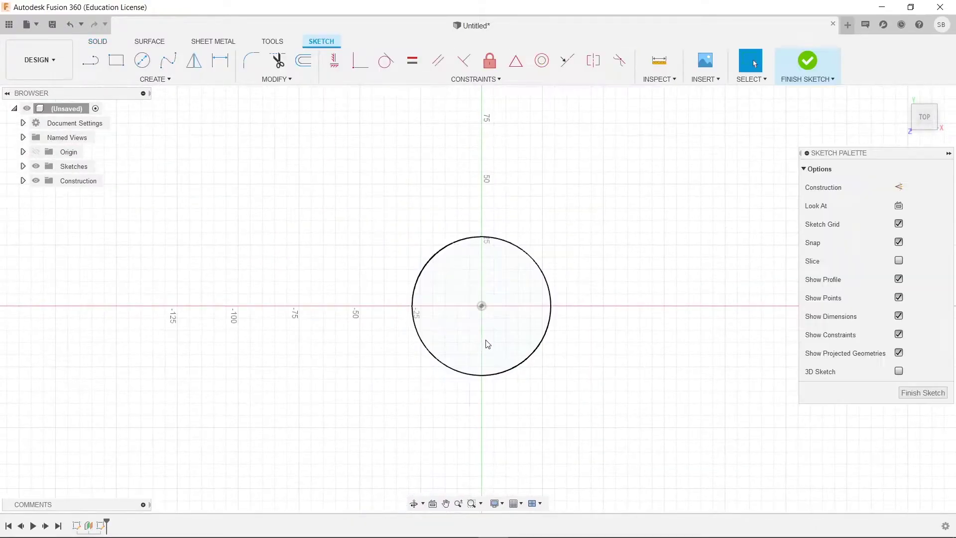
{"action": "left_click", "coordinate": [142, 60]}
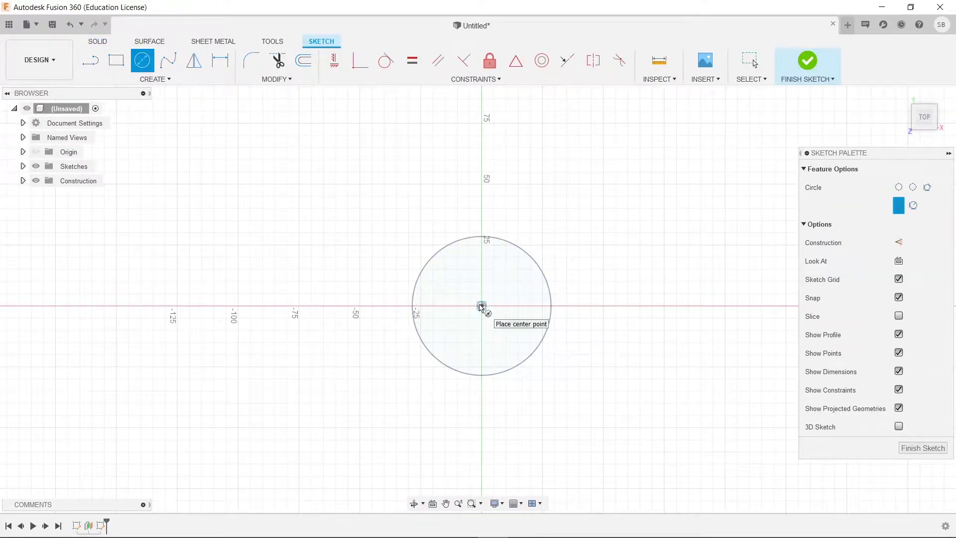
{"action": "left_click", "coordinate": [481, 306]}
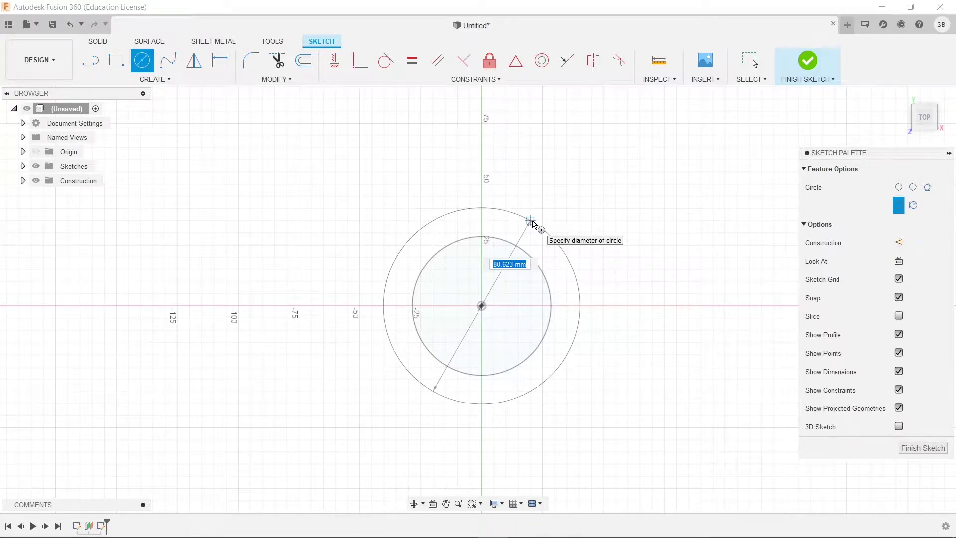
{"action": "type", "text": "9"}
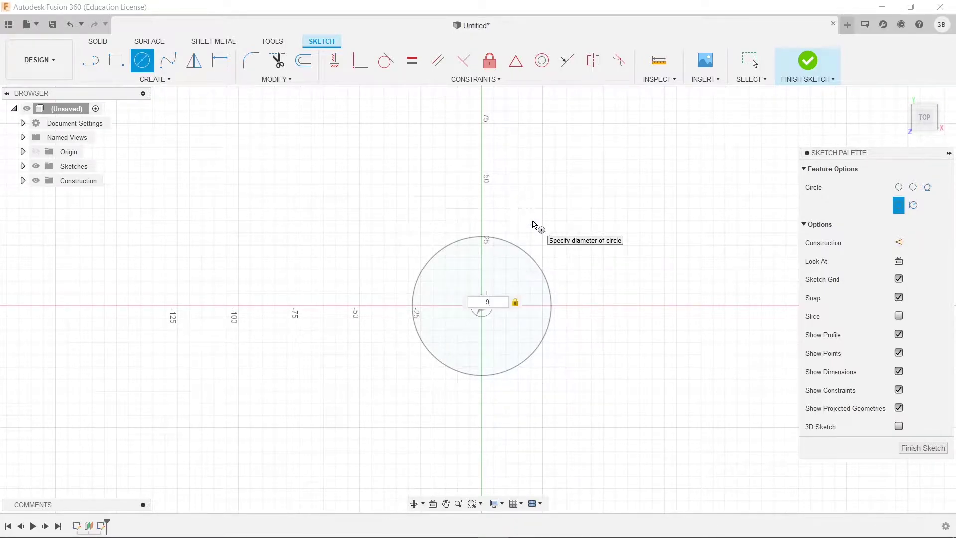
{"action": "type", "text": "5"}
{"action": "key", "text": "Return"}
{"action": "key", "text": "Escape"}
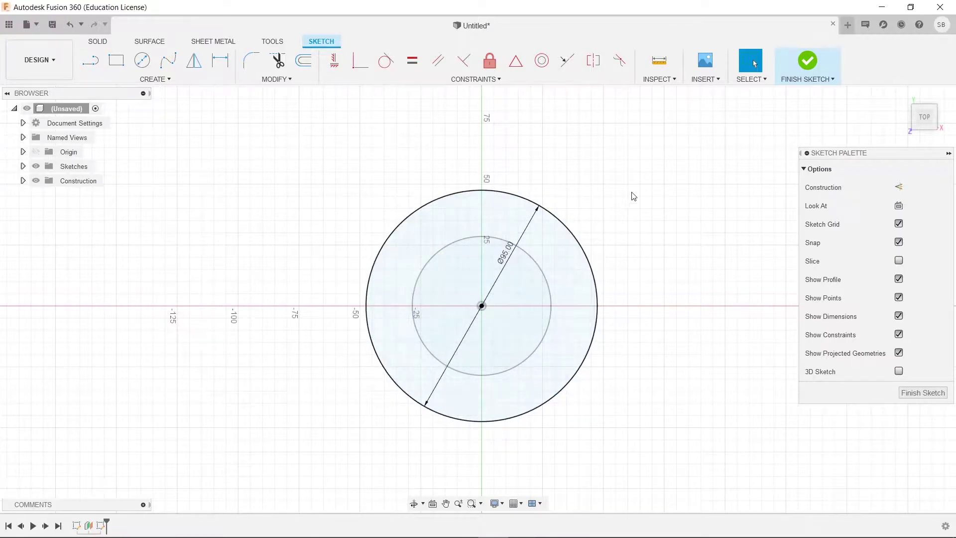
Loft the 57 mm base circle to the 95 mm top circle to form a tapered solid cup
{"action": "left_click", "coordinate": [808, 71]}
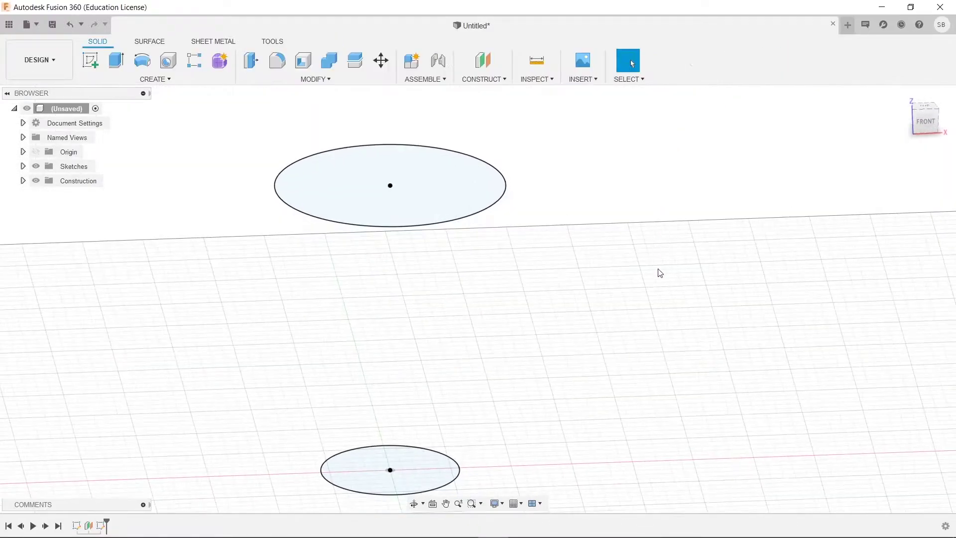
{"action": "mouse_move", "coordinate": [582, 403]}
{"action": "middle_mouse_down", "text": "shift"}
{"action": "mouse_move", "coordinate": [610, 368]}
{"action": "mouse_move", "coordinate": [527, 319]}
{"action": "middle_mouse_up", "text": "shift"}
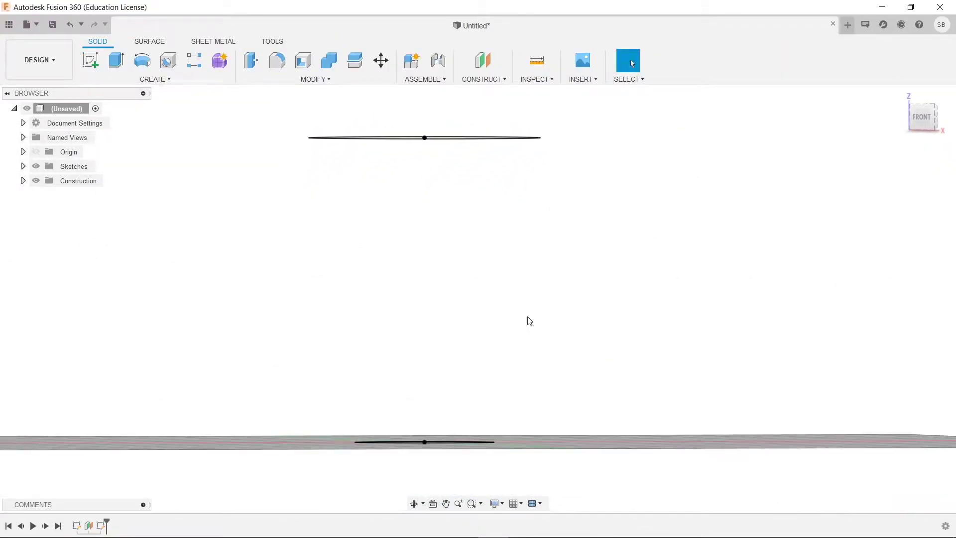
{"action": "left_click", "coordinate": [155, 79]}
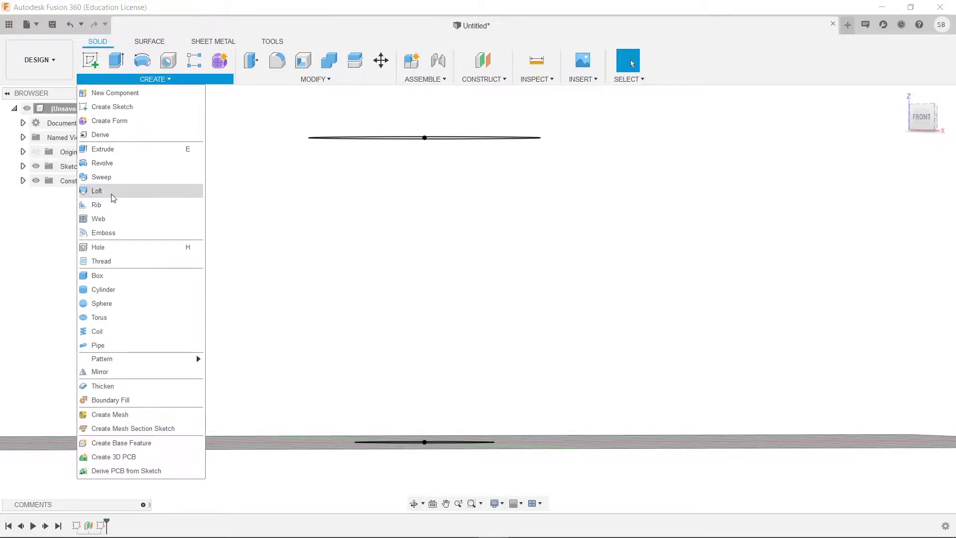
{"action": "left_click", "coordinate": [97, 190]}
{"action": "middle_click_drag", "start_coordinate": [111, 194], "coordinate": [493, 329], "text": "shift"}
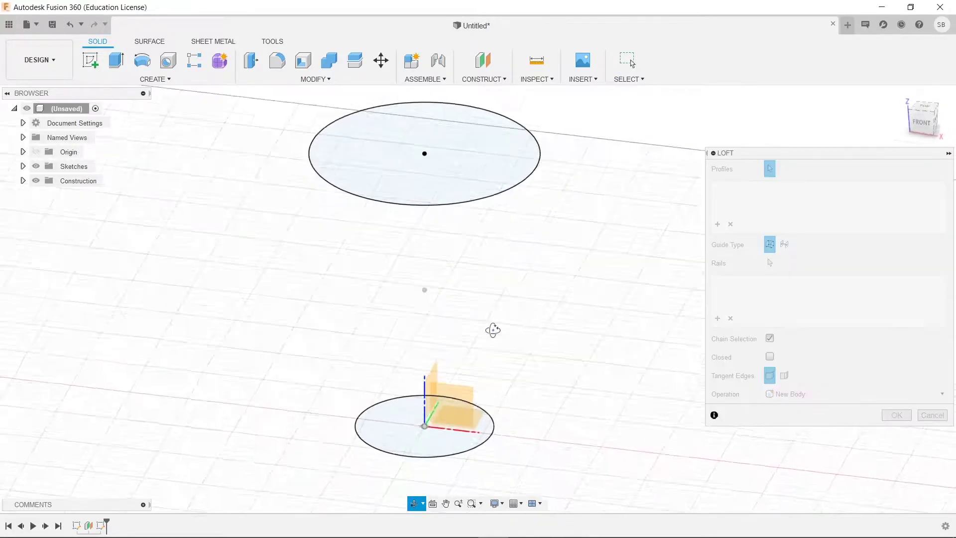
{"action": "left_click", "coordinate": [391, 423]}
{"action": "middle_click_drag", "start_coordinate": [552, 291], "coordinate": [557, 269], "text": "shift"}
{"action": "left_click", "coordinate": [510, 147]}
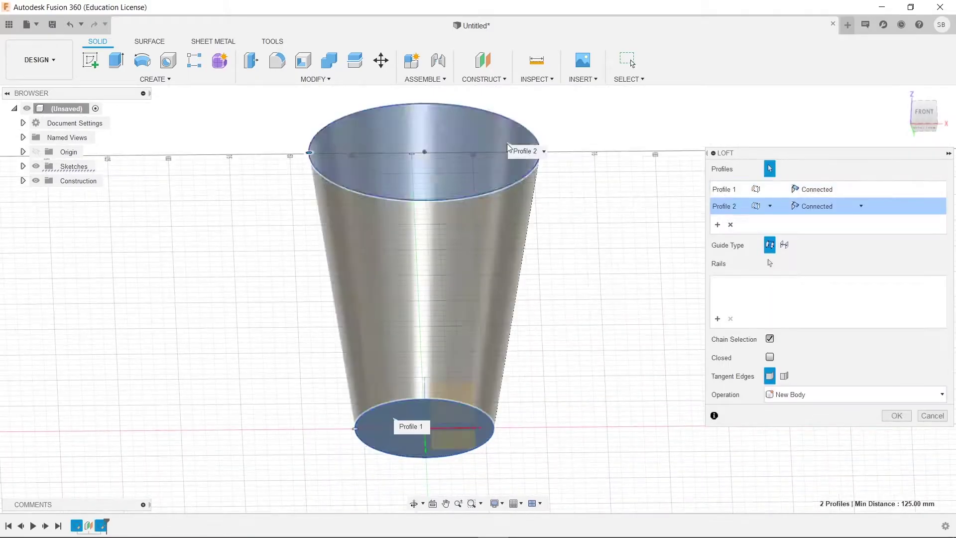
{"action": "middle_click_drag", "start_coordinate": [636, 254], "coordinate": [619, 305], "text": "shift"}
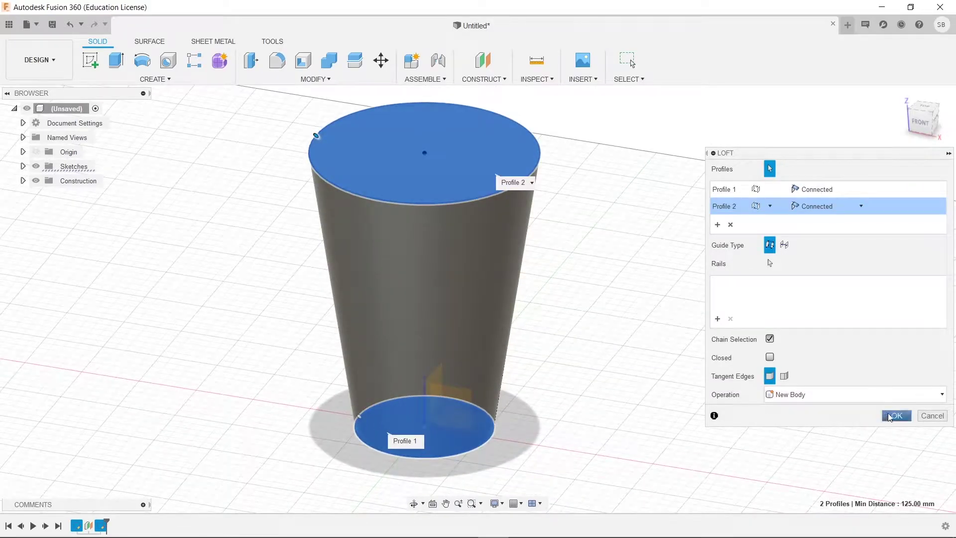
{"action": "left_click", "coordinate": [895, 415]}
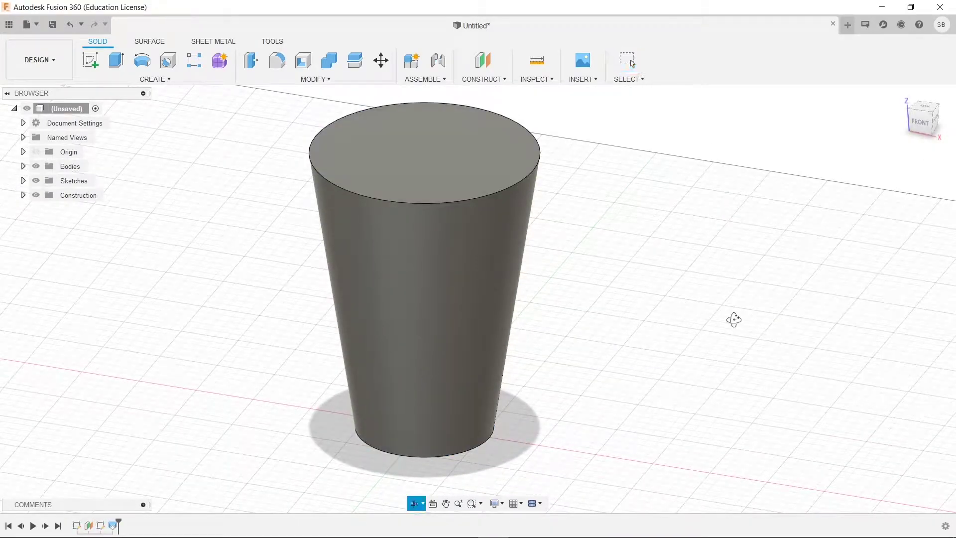
{"action": "middle_click_drag", "start_coordinate": [734, 320], "coordinate": [729, 291], "text": "shift"}
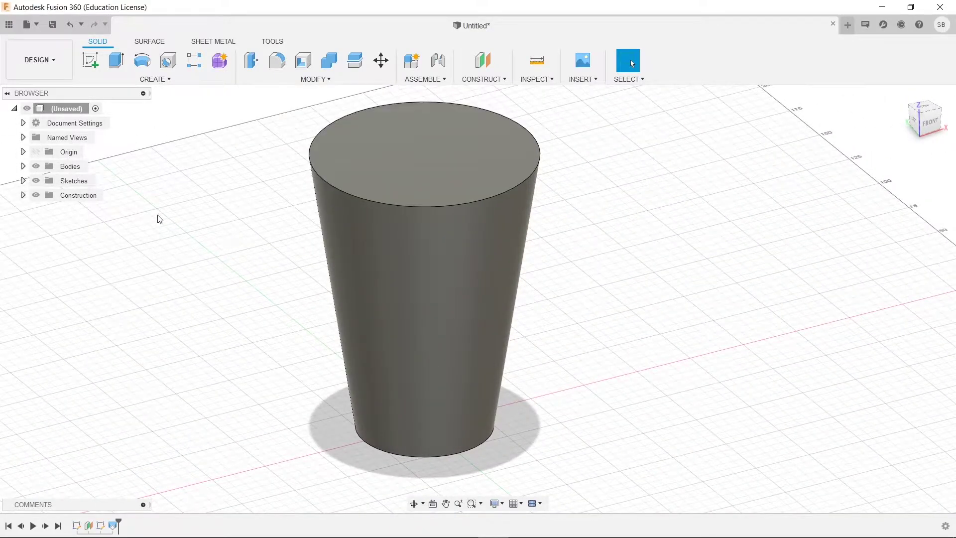
Shell the cup body with the top face removed and a 2 mm wall thickness
{"action": "left_click", "coordinate": [309, 67]}
{"action": "left_click", "coordinate": [406, 158]}
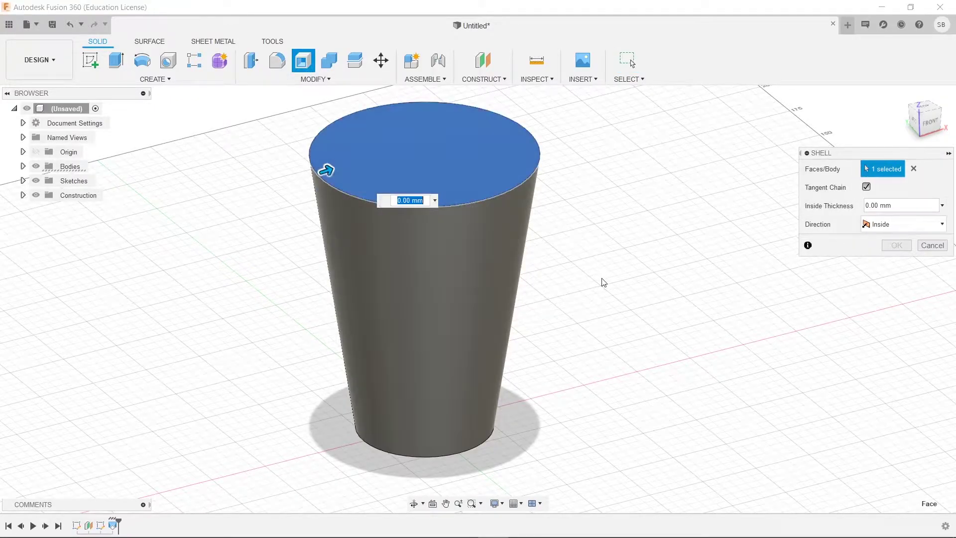
{"action": "middle_click_drag", "start_coordinate": [602, 282], "coordinate": [598, 321], "text": "shift"}
{"action": "type", "text": "2"}
{"action": "key", "text": "Return"}
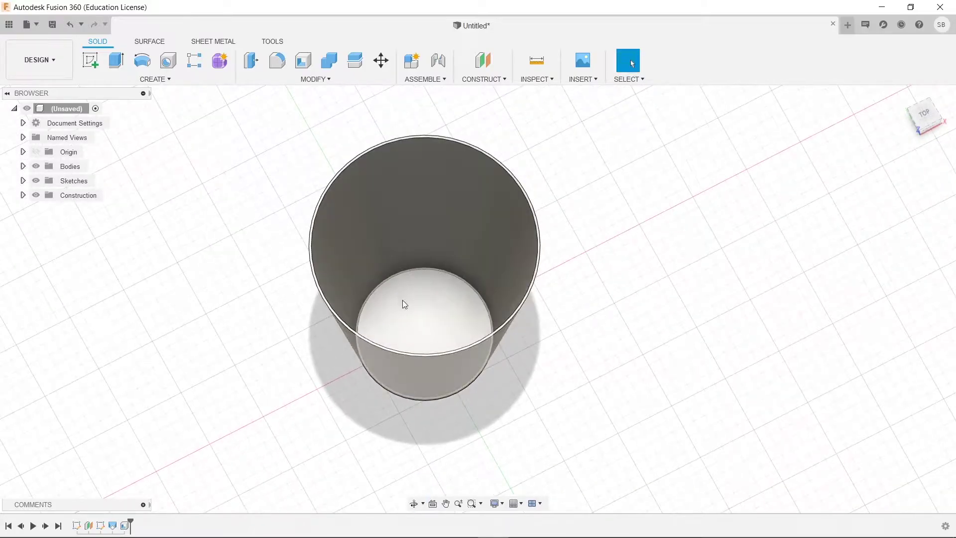
{"action": "middle_click_drag", "start_coordinate": [404, 304], "coordinate": [680, 254], "text": "shift"}
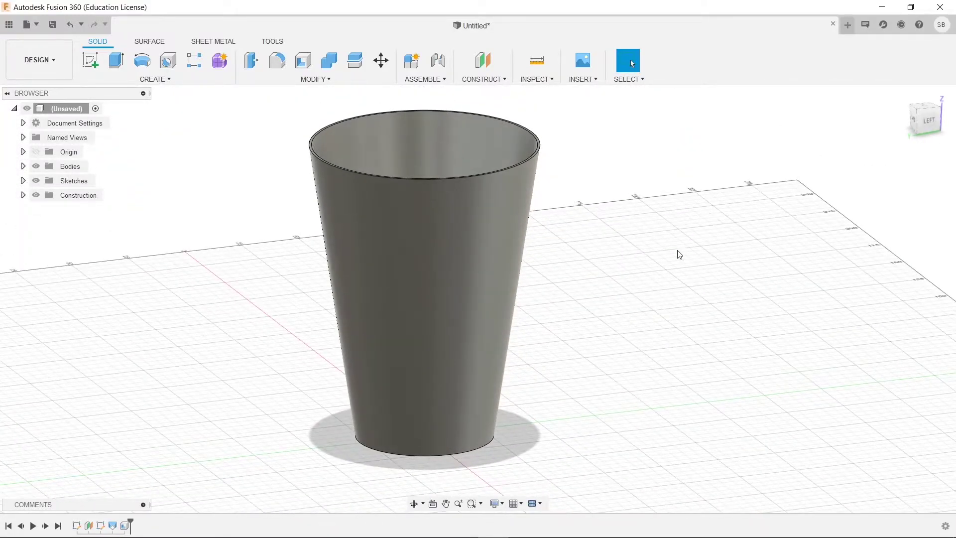
Start a sketch on the vertical plane through the cup's axis with Slice enabled, zoomed in
{"action": "left_click", "coordinate": [90, 60]}
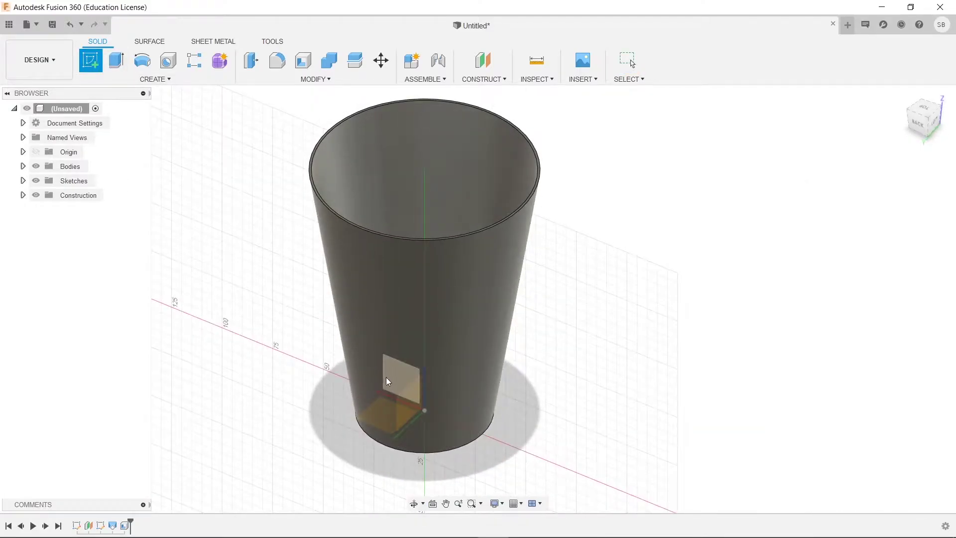
{"action": "left_click", "coordinate": [388, 381]}
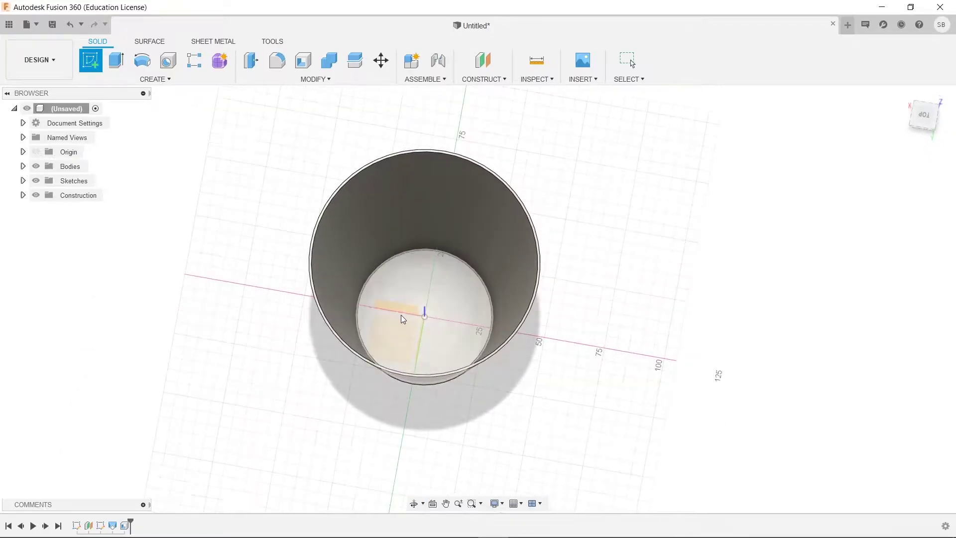
{"action": "left_click", "coordinate": [402, 307]}
{"action": "middle_click_drag", "start_coordinate": [638, 376], "coordinate": [609, 313]}
{"action": "left_click", "coordinate": [899, 261]}
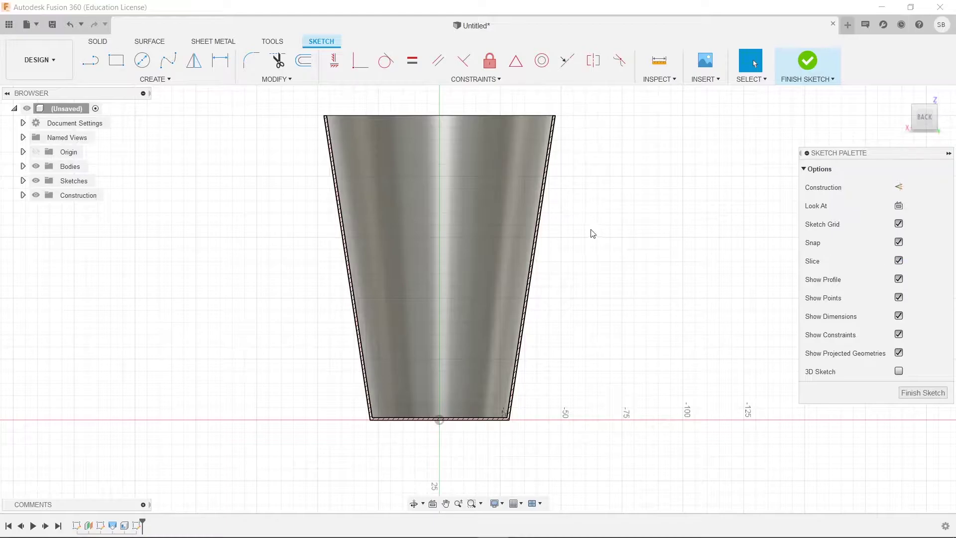
{"action": "scroll", "coordinate": [592, 233], "scroll_direction": "up", "scroll_amount": 3}
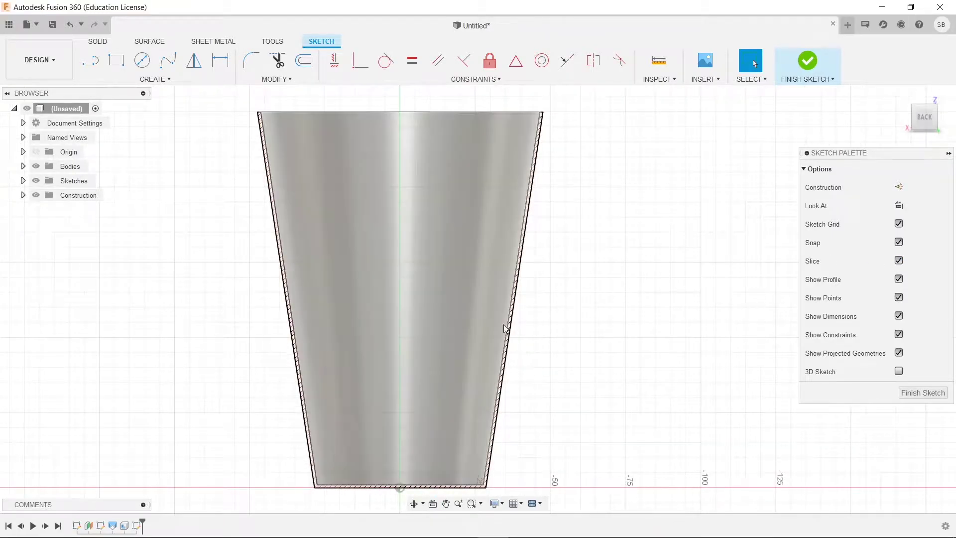
{"action": "scroll", "coordinate": [343, 181], "scroll_direction": "up", "scroll_amount": 1}
{"action": "scroll", "coordinate": [662, 321], "scroll_direction": "up", "scroll_amount": 4}
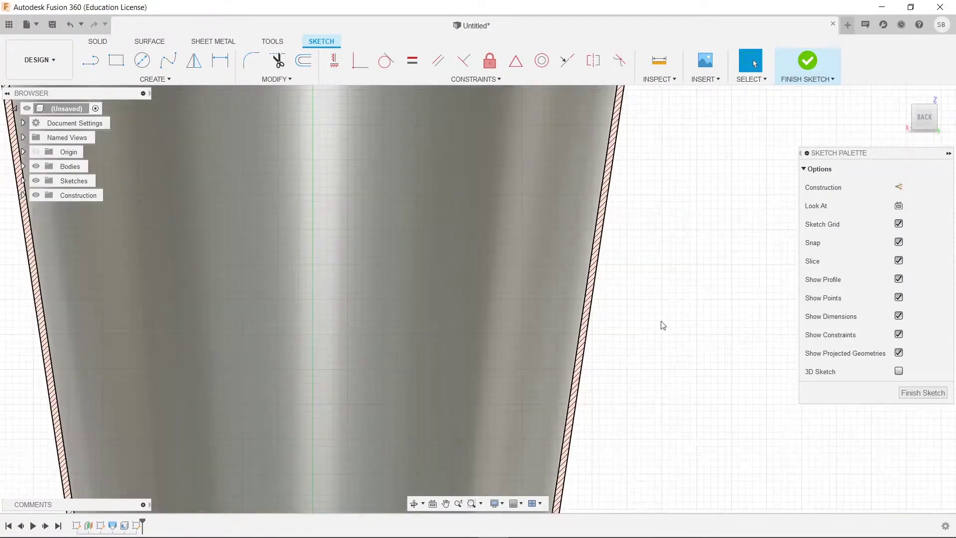
{"action": "left_click", "coordinate": [90, 61]}
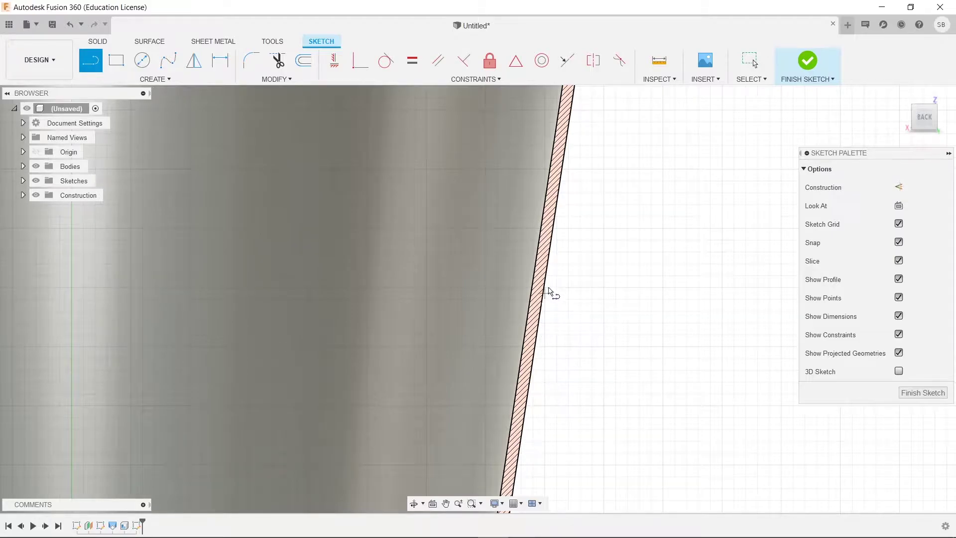
Intersect the cup wall face into the sketch
{"action": "key", "text": "Escape"}
{"action": "left_click", "coordinate": [149, 80]}
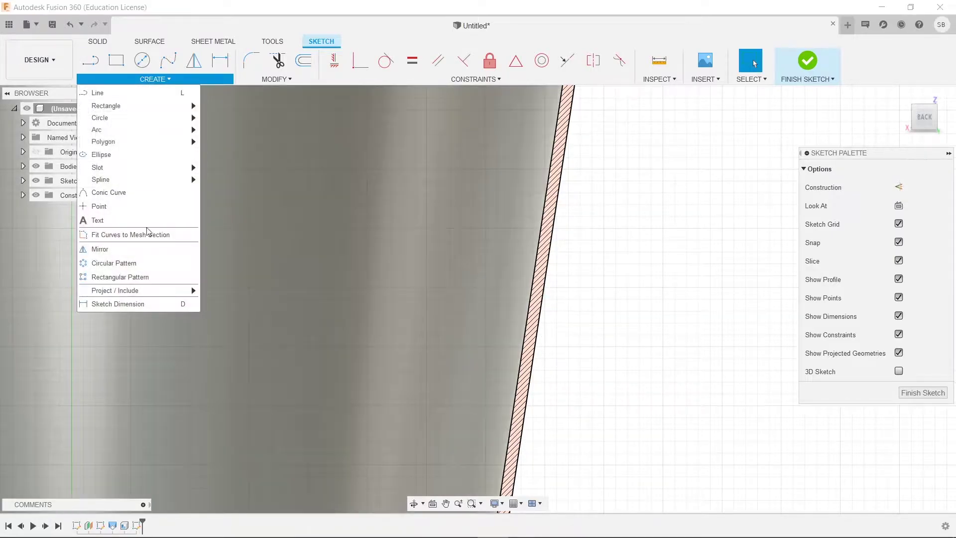
{"action": "mouse_move", "coordinate": [144, 292]}
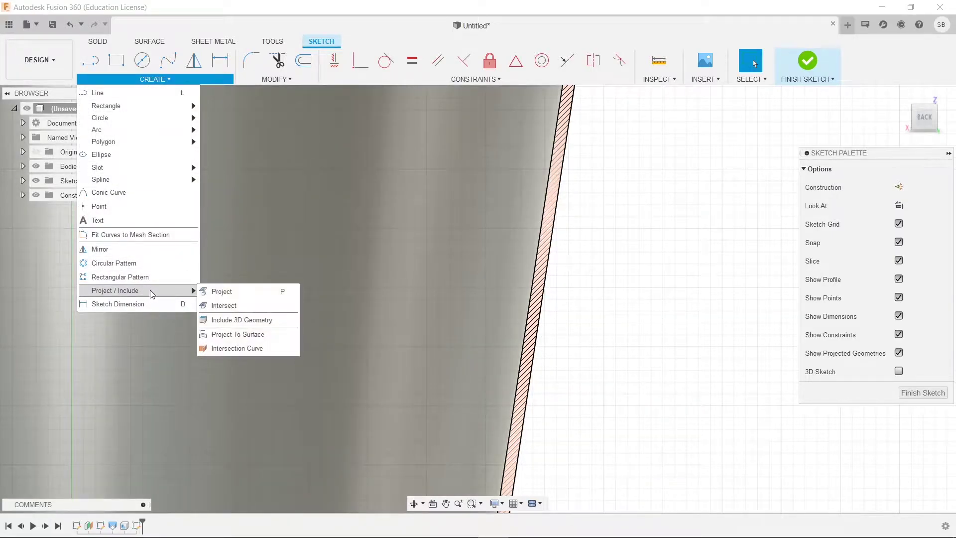
{"action": "left_click", "coordinate": [255, 306]}
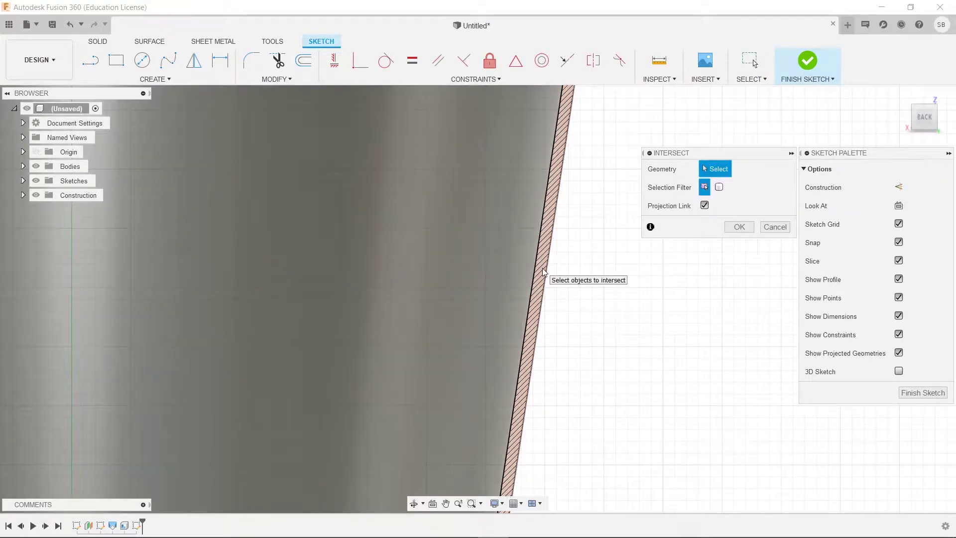
{"action": "left_click", "coordinate": [545, 273]}
{"action": "left_click", "coordinate": [740, 226]}
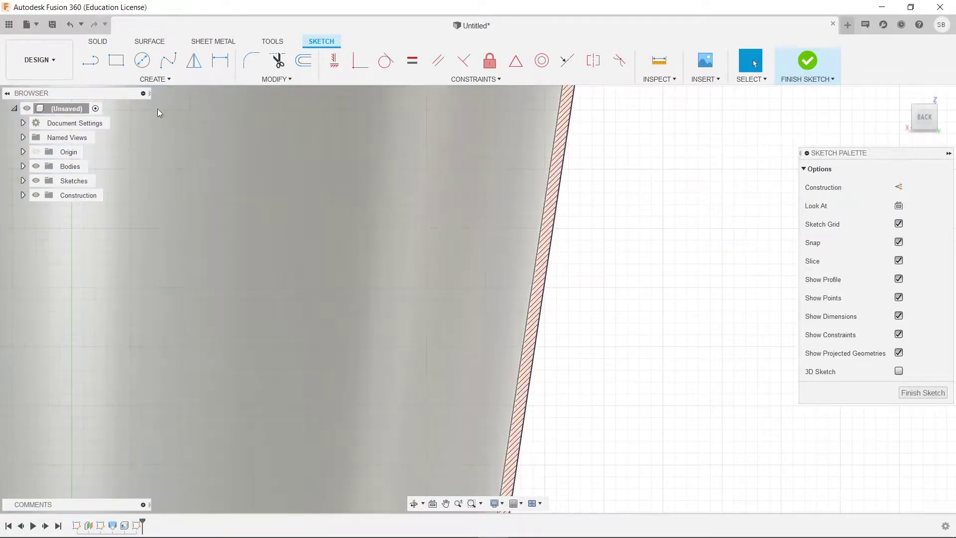
Draw a 100 mm vertical construction line up from the base's centre point
{"action": "left_click", "coordinate": [90, 63]}
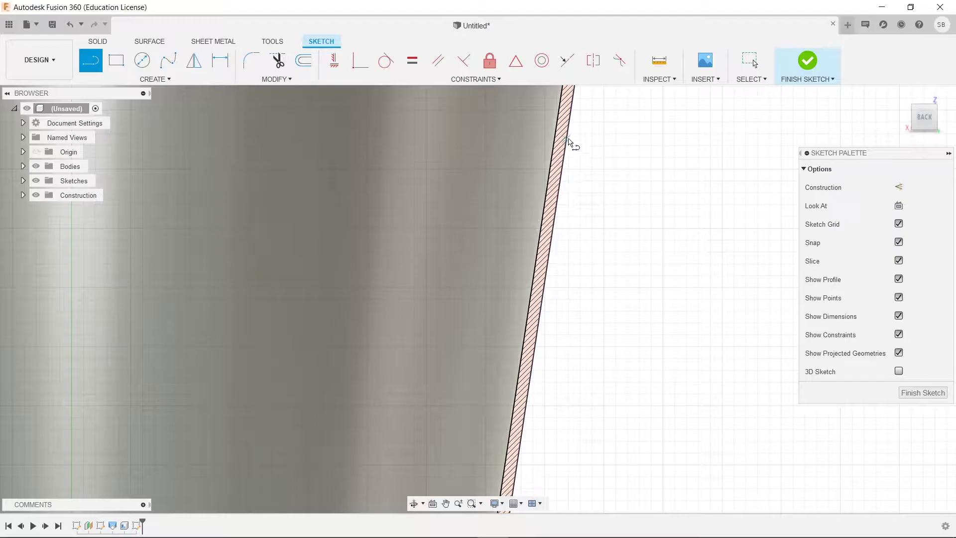
{"action": "scroll", "coordinate": [647, 217], "scroll_direction": "down", "scroll_amount": 5}
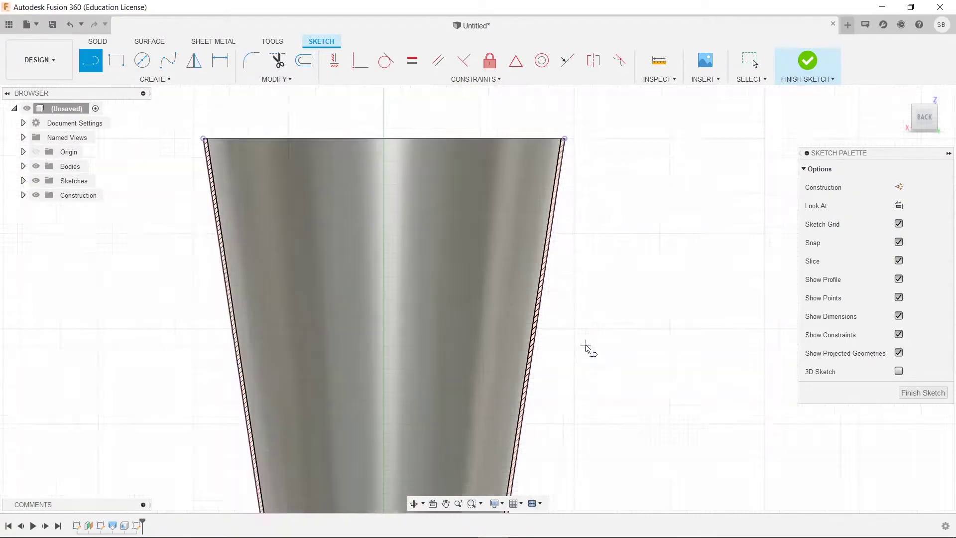
{"action": "scroll", "coordinate": [616, 305], "scroll_direction": "down", "scroll_amount": 2}
{"action": "left_click", "coordinate": [899, 187]}
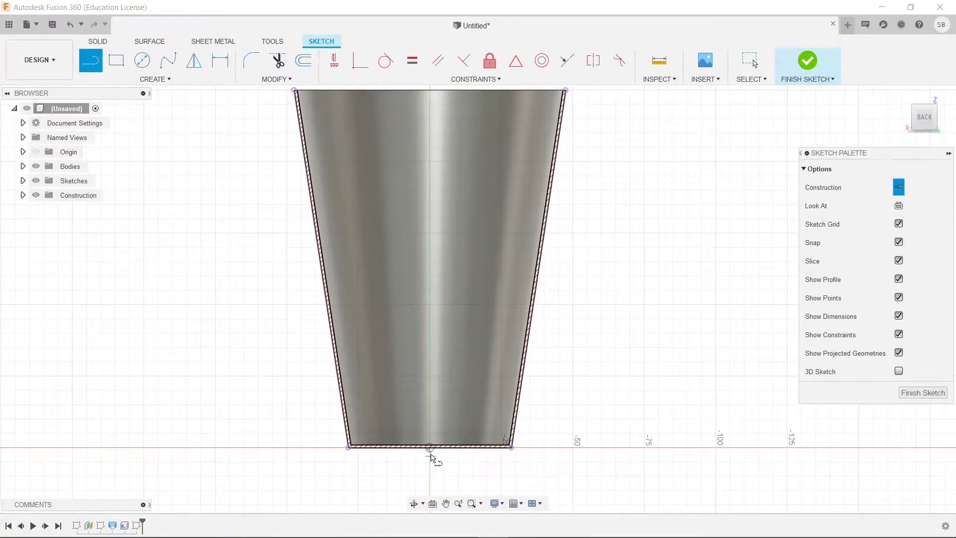
{"action": "left_click", "coordinate": [430, 448]}
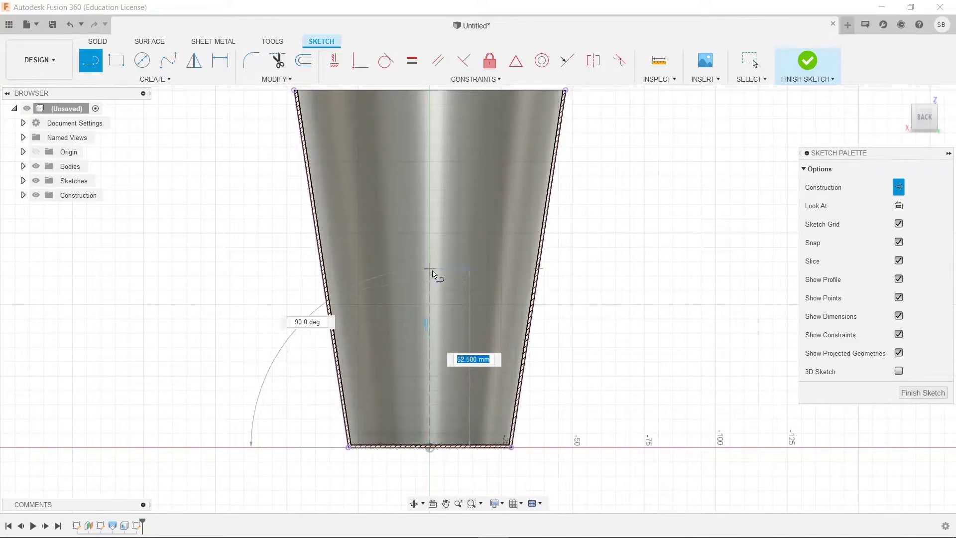
{"action": "type", "text": "1"}
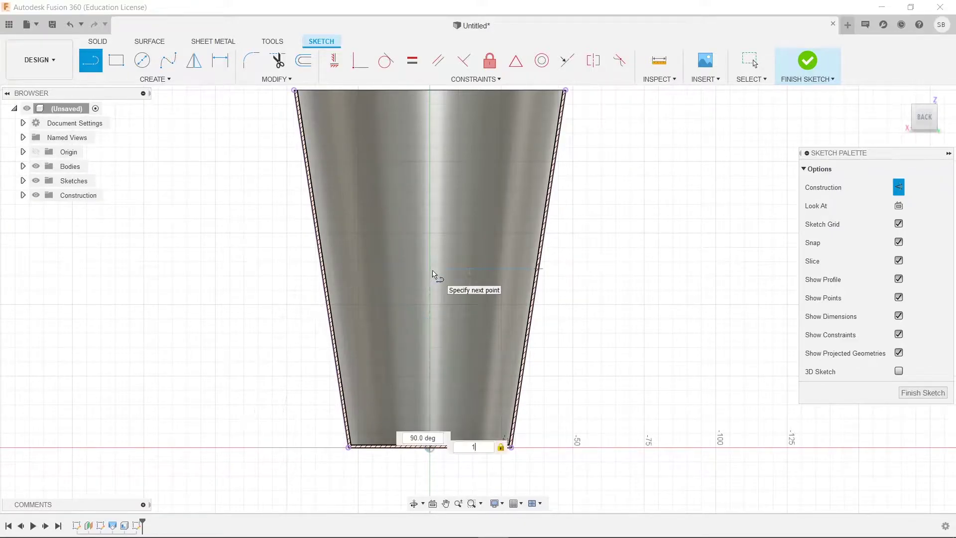
{"action": "type", "text": "00"}
{"action": "key", "text": "Return"}
{"action": "key", "text": "Escape"}
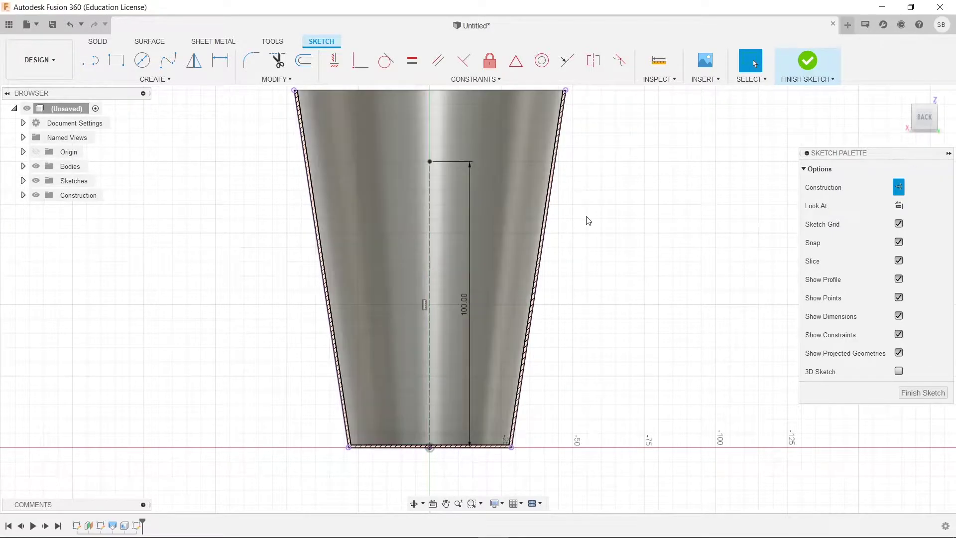
Draw a horizontal construction line from the vertical line's top to the cup wall
{"action": "scroll", "coordinate": [586, 218], "scroll_direction": "up", "scroll_amount": 2}
{"action": "middle_click_drag", "start_coordinate": [587, 217], "coordinate": [508, 289]}
{"action": "left_click", "coordinate": [91, 60]}
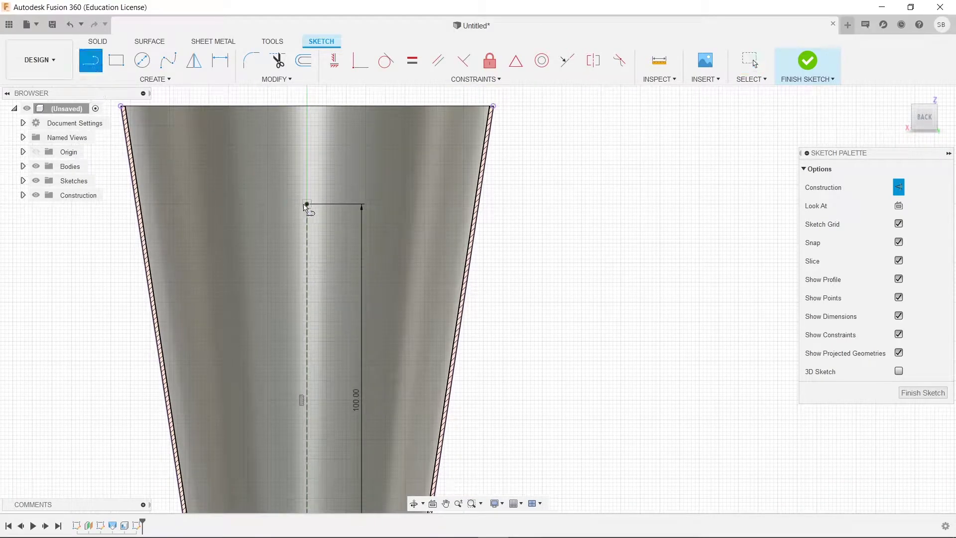
{"action": "left_click", "coordinate": [307, 205]}
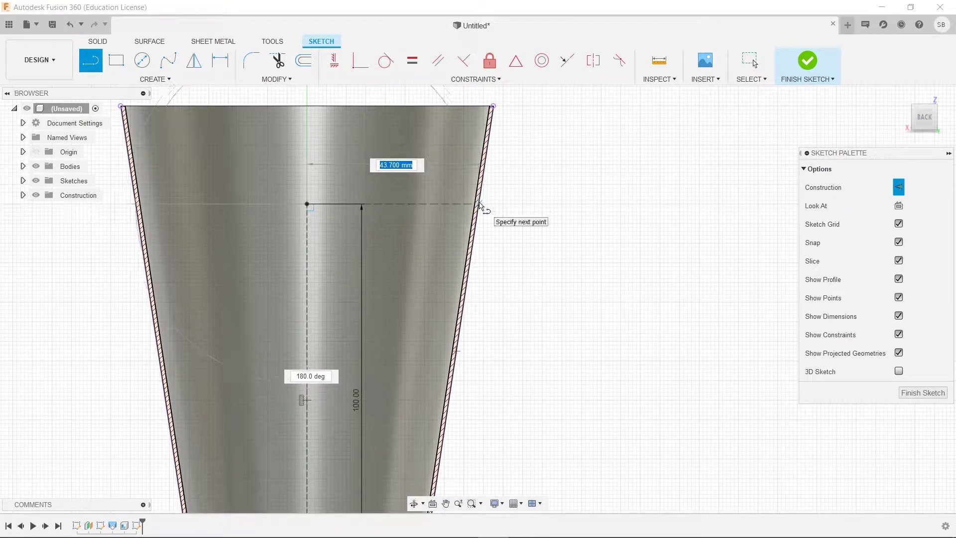
{"action": "scroll", "coordinate": [481, 206], "scroll_direction": "up", "scroll_amount": 3}
{"action": "scroll", "coordinate": [481, 205], "scroll_direction": "up", "scroll_amount": 1}
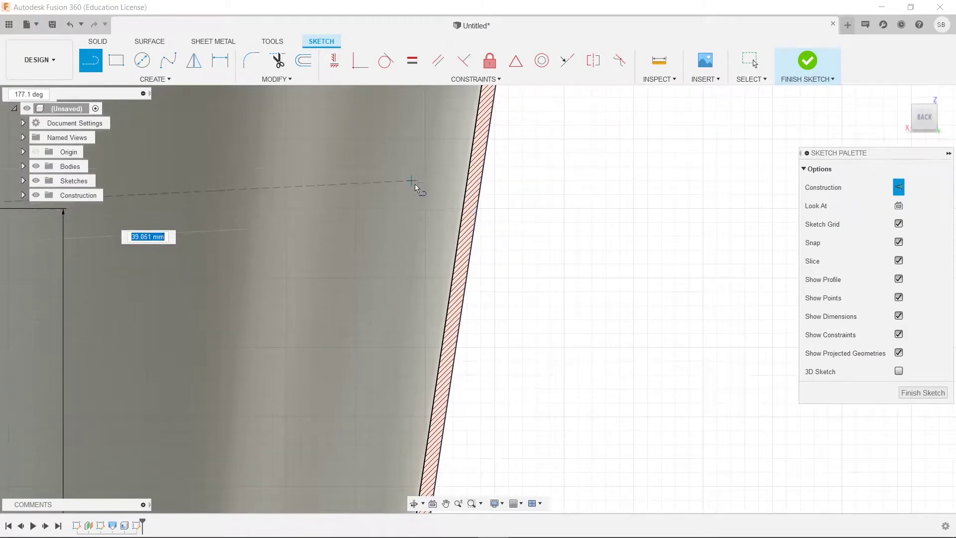
{"action": "left_click", "coordinate": [479, 209]}
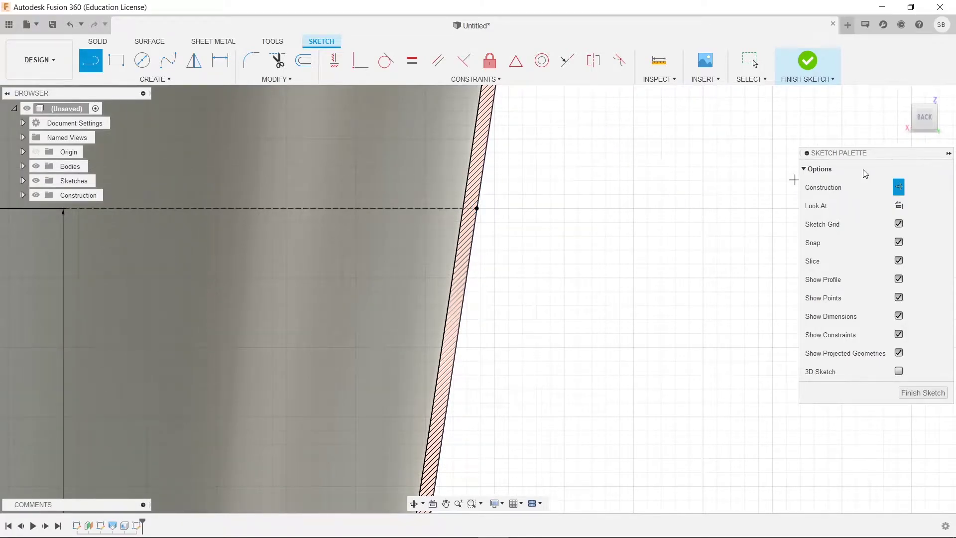
{"action": "left_click", "coordinate": [899, 188]}
{"action": "scroll", "coordinate": [256, 377], "scroll_direction": "down", "scroll_amount": 1}
{"action": "scroll", "coordinate": [486, 380], "scroll_direction": "down", "scroll_amount": 1}
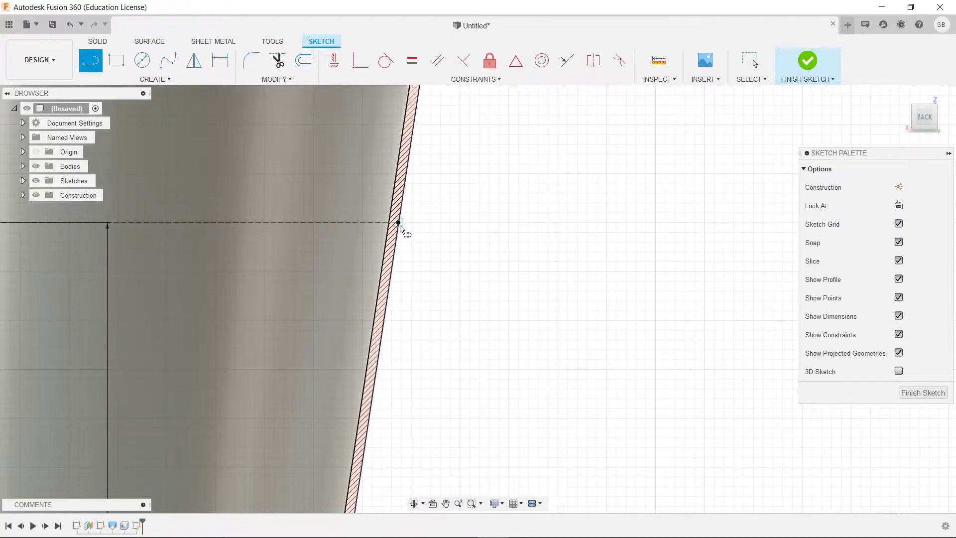
Draw a 40 mm line down the slanted cup wall from the construction line's endpoint
{"action": "left_click", "coordinate": [400, 225]}
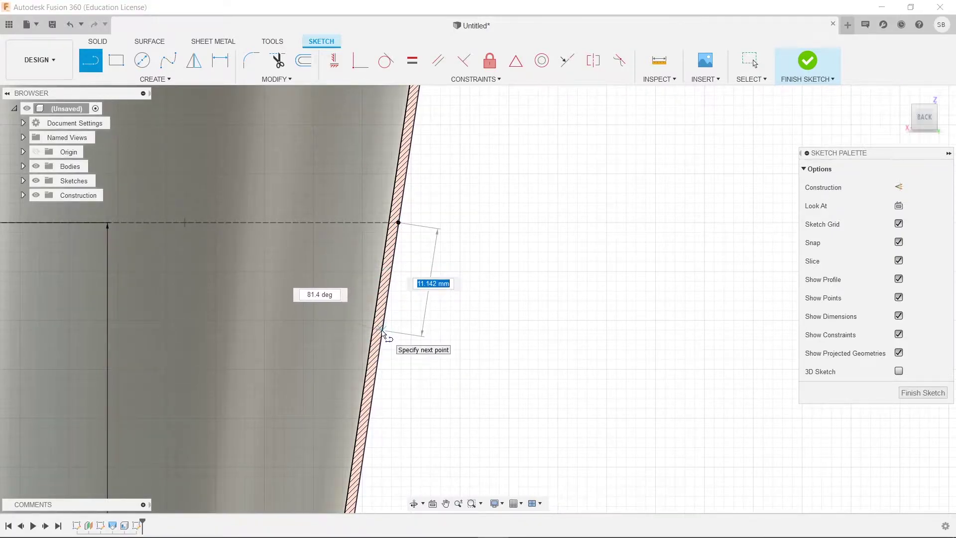
{"action": "type", "text": "40"}
{"action": "key", "text": "Tab"}
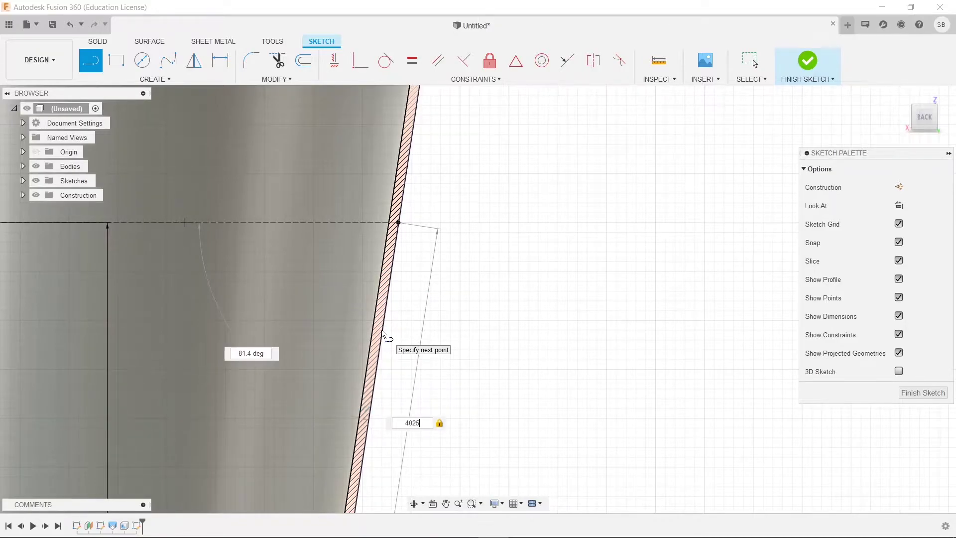
{"action": "key", "text": "Return"}
{"action": "key", "text": "Escape"}
Dimension the line along the wall to 25 mm
{"action": "scroll", "coordinate": [433, 406], "scroll_direction": "down", "scroll_amount": 5}
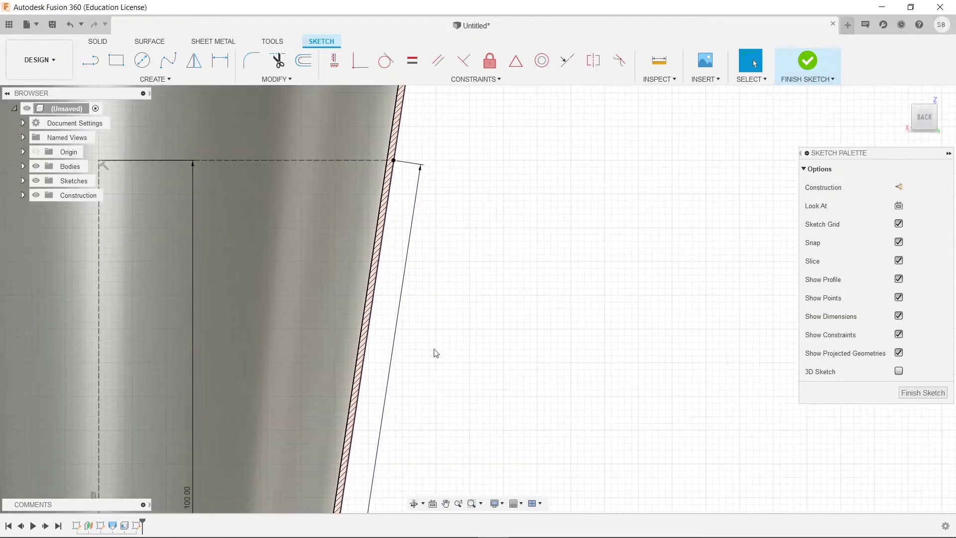
{"action": "scroll", "coordinate": [461, 417], "scroll_direction": "down", "scroll_amount": 5}
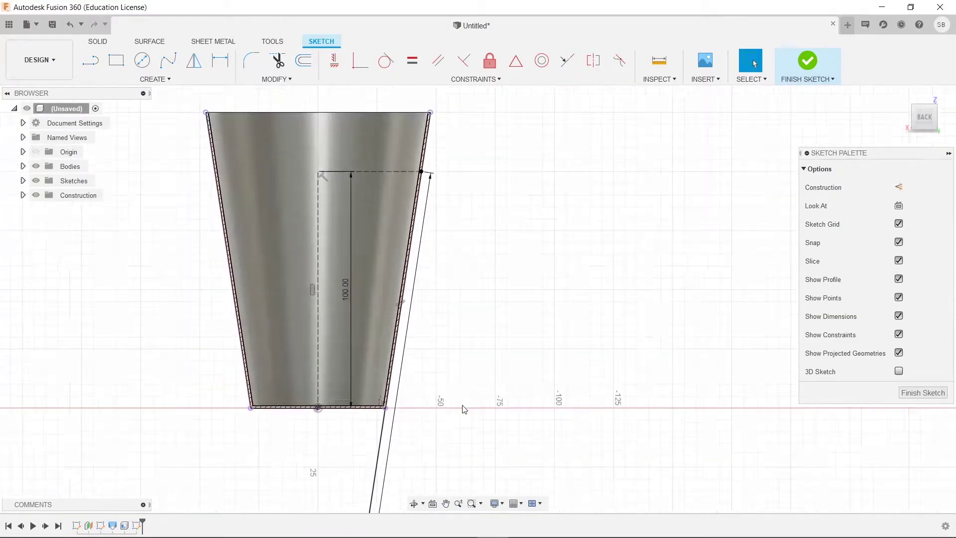
{"action": "mouse_move", "coordinate": [473, 455]}
{"action": "middle_mouse_down"}
{"action": "mouse_move", "coordinate": [452, 188]}
{"action": "mouse_move", "coordinate": [421, 419]}
{"action": "middle_mouse_up"}
{"action": "scroll", "coordinate": [431, 378], "scroll_direction": "up", "scroll_amount": 4}
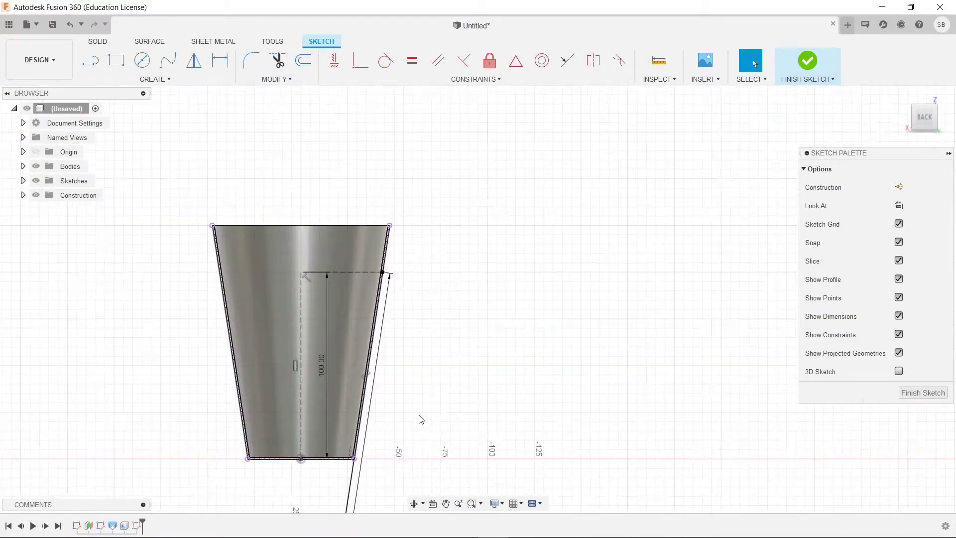
{"action": "key", "text": "o"}
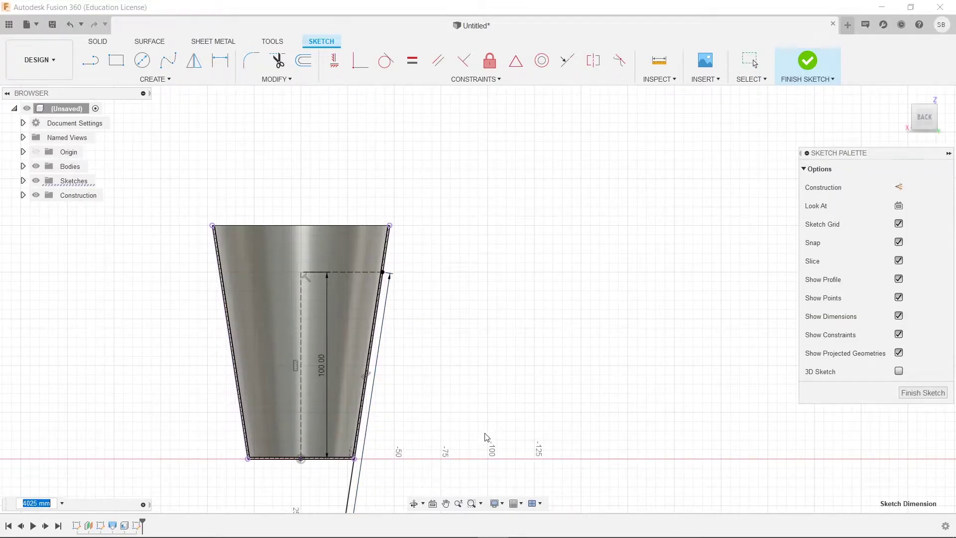
{"action": "type", "text": "25"}
{"action": "key", "text": "Return"}
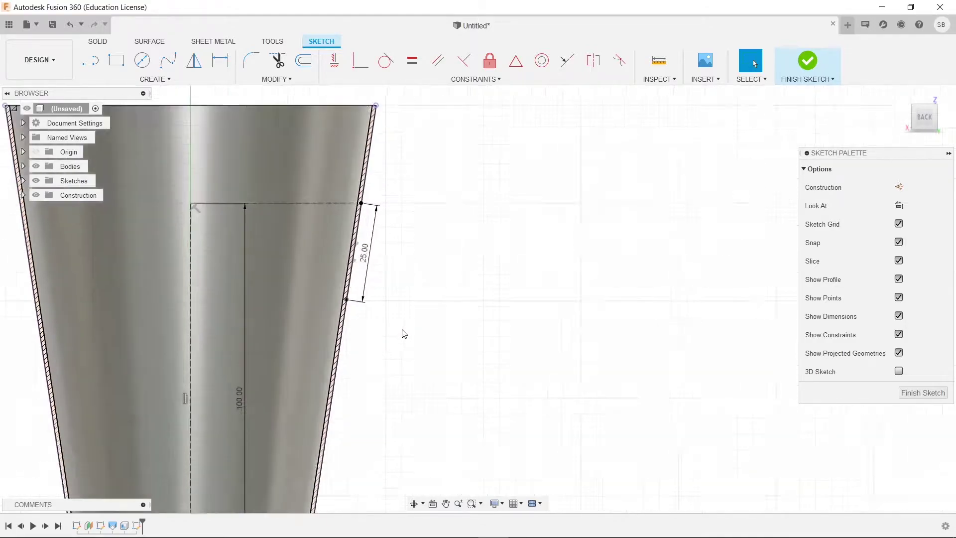
{"action": "scroll", "coordinate": [404, 334], "scroll_direction": "up", "scroll_amount": 3}
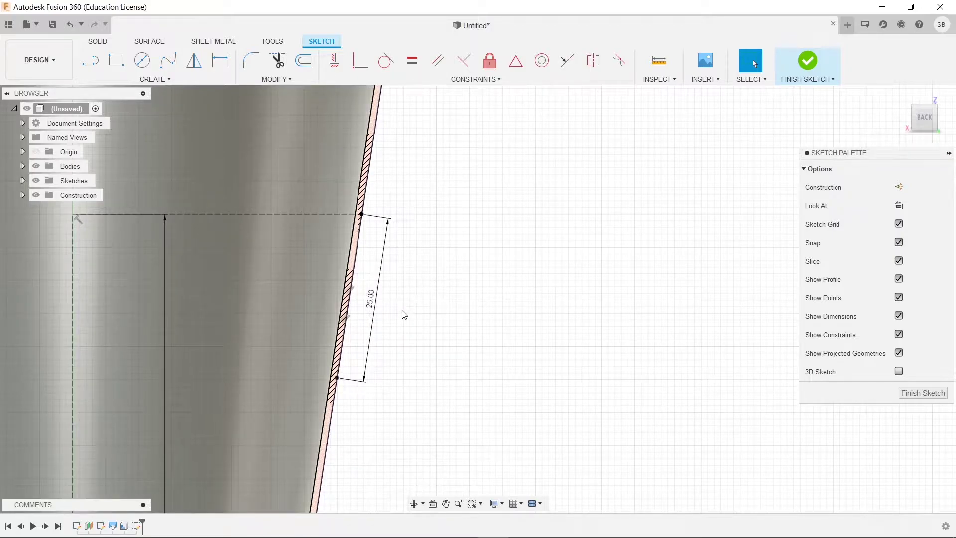
{"action": "scroll", "coordinate": [399, 292], "scroll_direction": "up", "scroll_amount": 2}
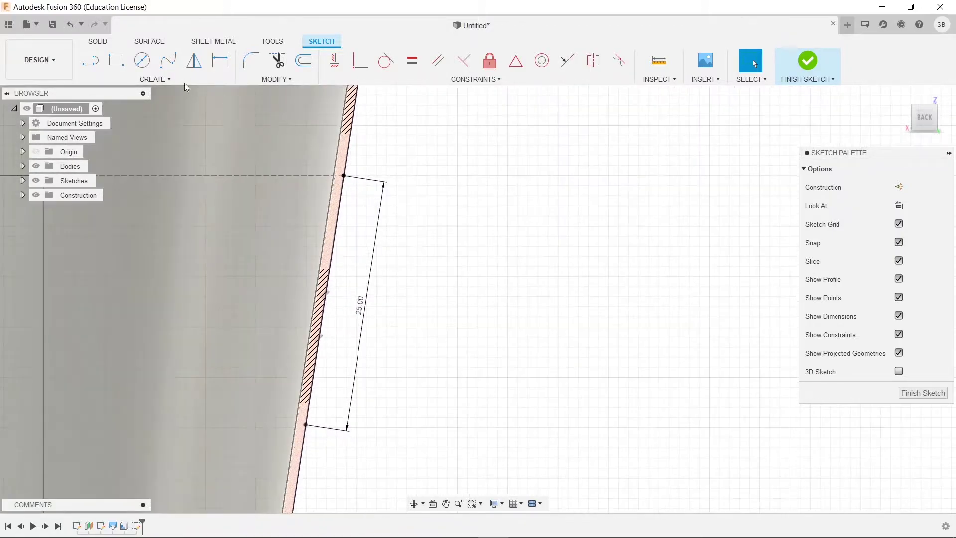
Draw a 10 mm horizontal line out from the top of the 25 mm wall segment
{"action": "left_click", "coordinate": [90, 61]}
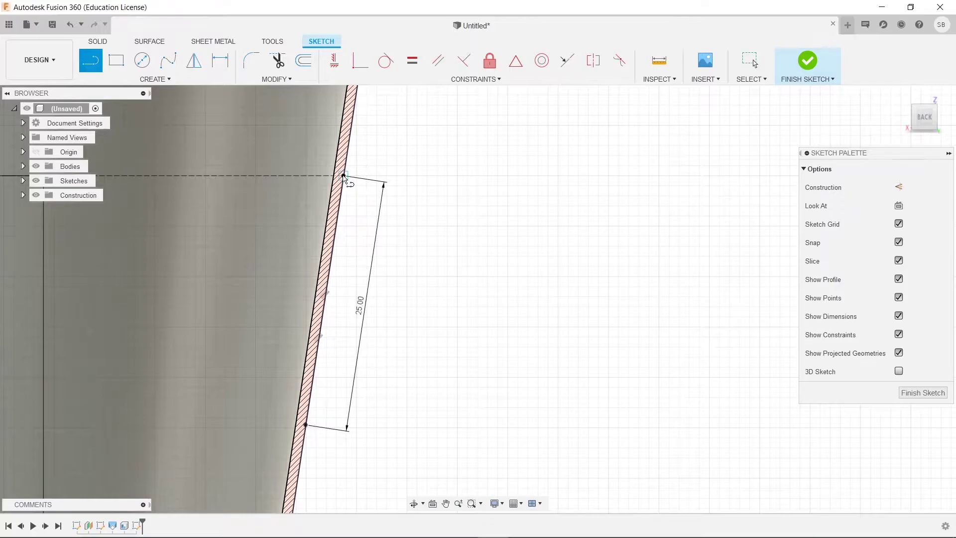
{"action": "left_click", "coordinate": [344, 176]}
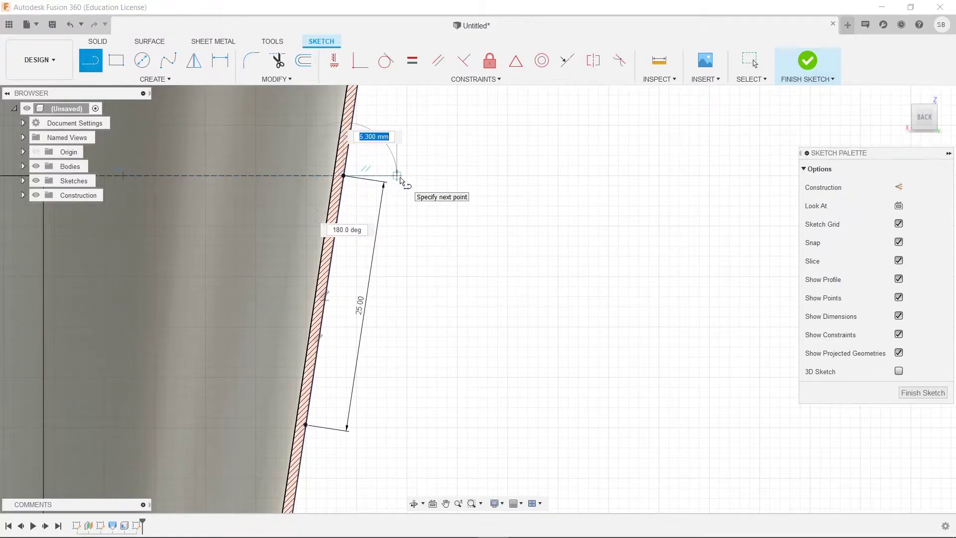
{"action": "type", "text": "10"}
{"action": "key", "text": "Return"}
{"action": "key", "text": "Escape"}
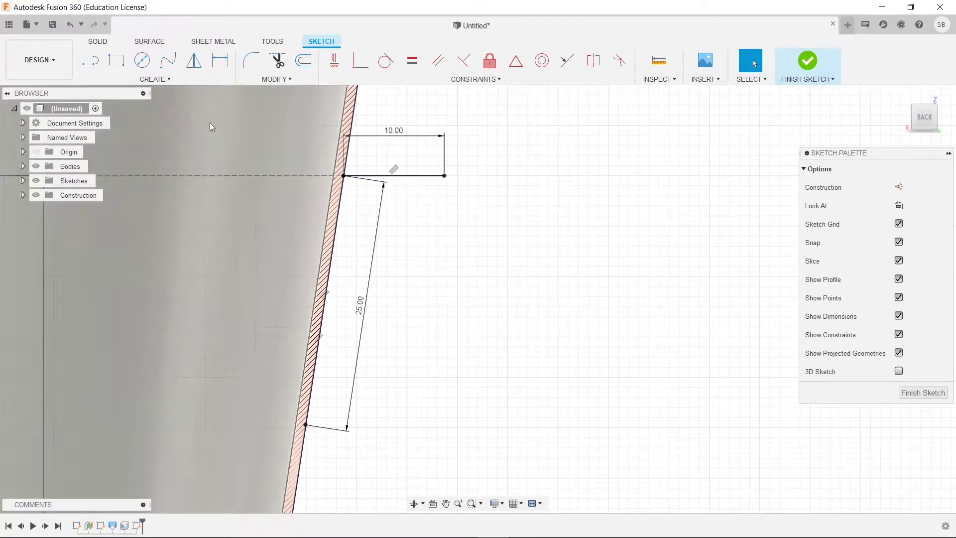
Add a three-point arc curving down from the 10 mm line's end, dragging its lower end right
{"action": "left_click", "coordinate": [124, 79]}
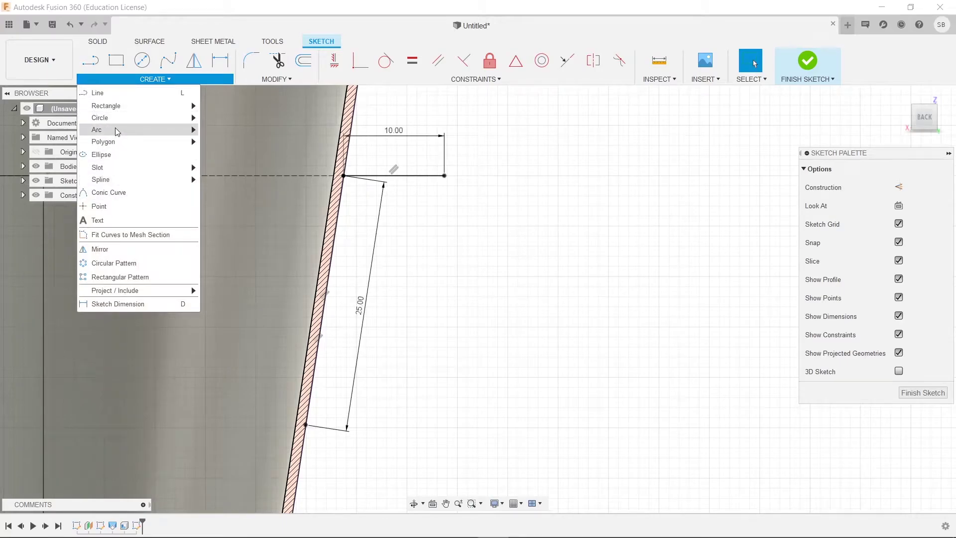
{"action": "left_click", "coordinate": [219, 130]}
{"action": "left_click", "coordinate": [445, 176]}
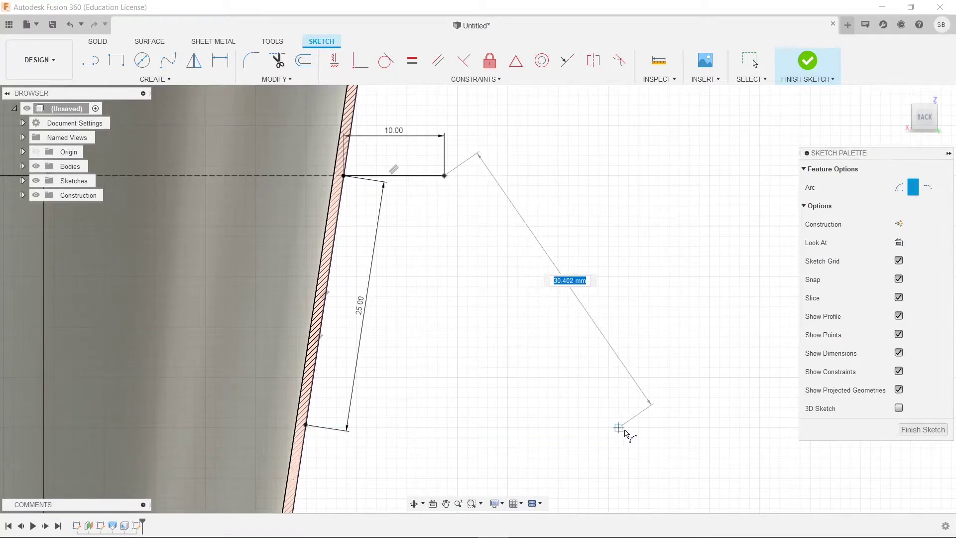
{"action": "left_click", "coordinate": [635, 424]}
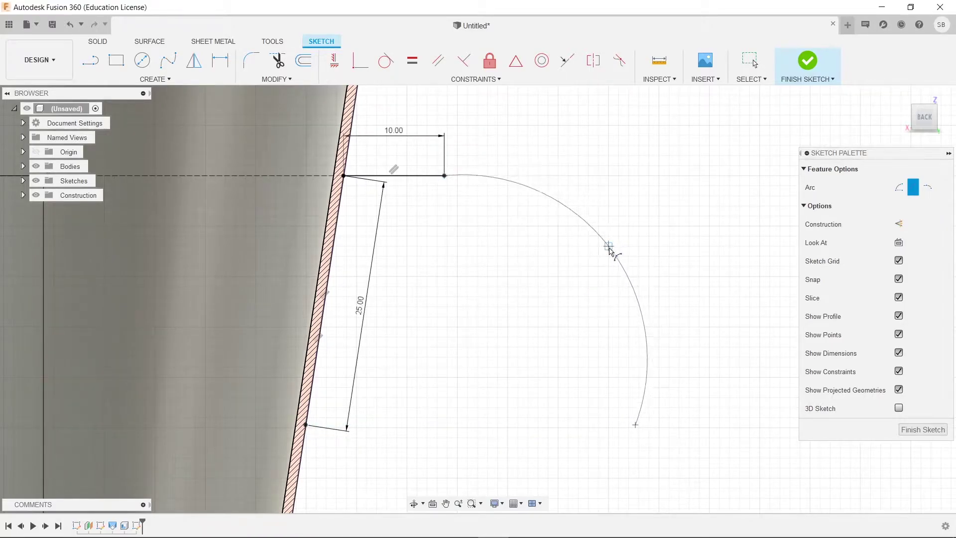
{"action": "left_click", "coordinate": [611, 263]}
{"action": "key", "text": "Escape"}
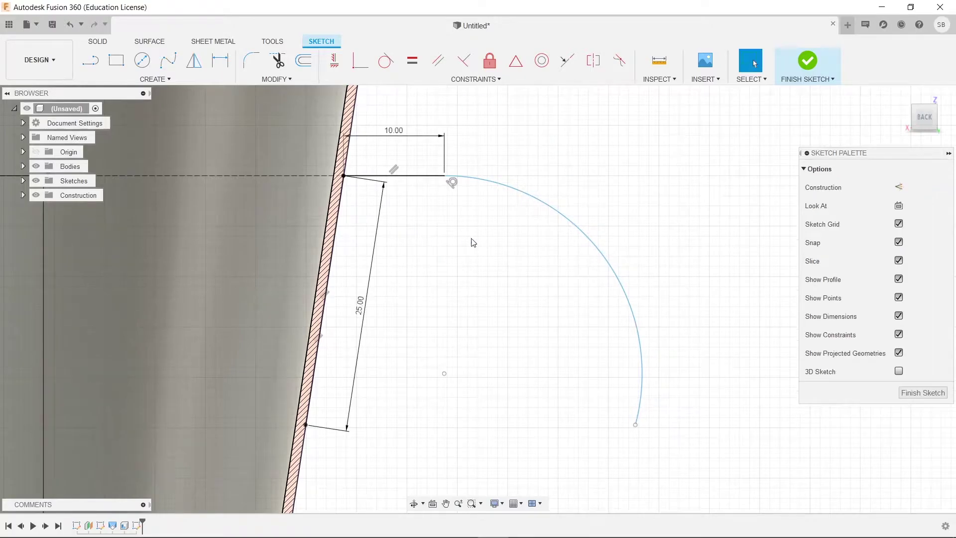
{"action": "middle_click_drag", "start_coordinate": [569, 409], "coordinate": [549, 398]}
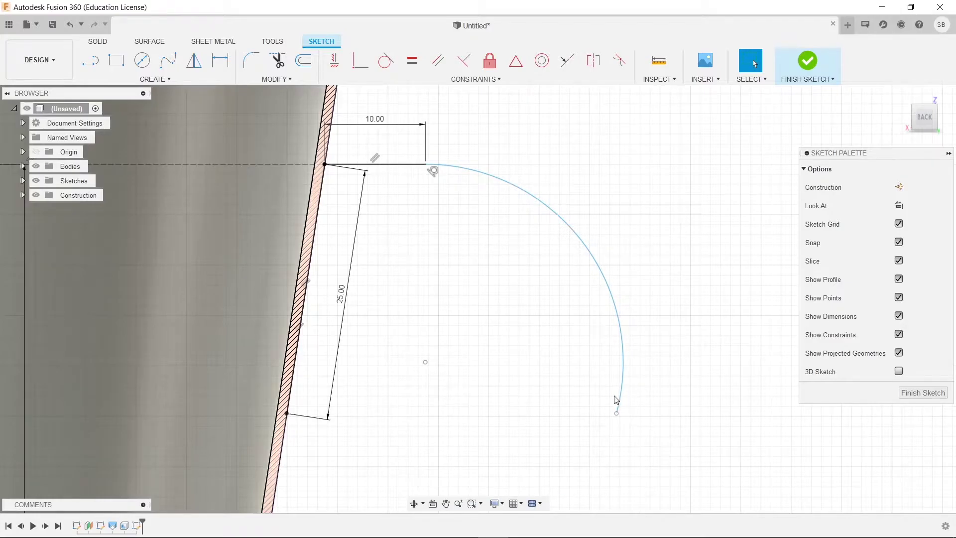
{"action": "left_click_drag", "start_coordinate": [617, 416], "coordinate": [670, 421]}
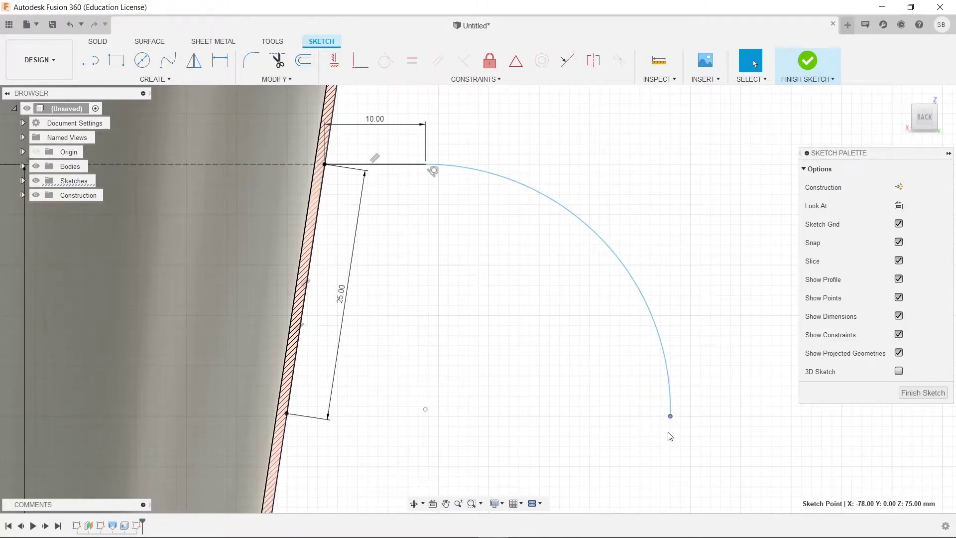
{"action": "scroll", "coordinate": [671, 434], "scroll_direction": "up", "scroll_amount": 2}
{"action": "scroll", "coordinate": [667, 398], "scroll_direction": "down", "scroll_amount": 2}
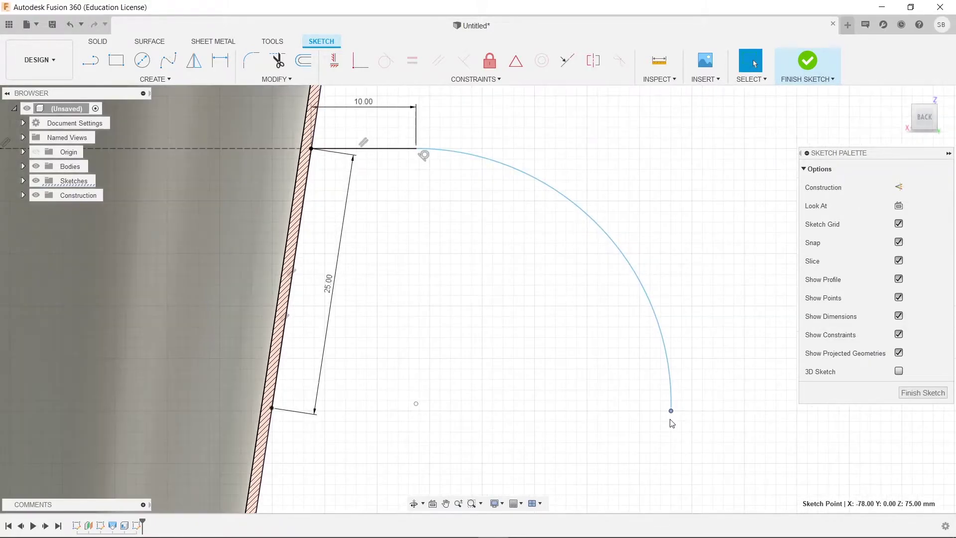
Draw a vertical line down from the arc's lower end and make it tangent to the arc
{"action": "left_click", "coordinate": [101, 63]}
{"action": "middle_click_drag", "start_coordinate": [604, 414], "coordinate": [595, 303]}
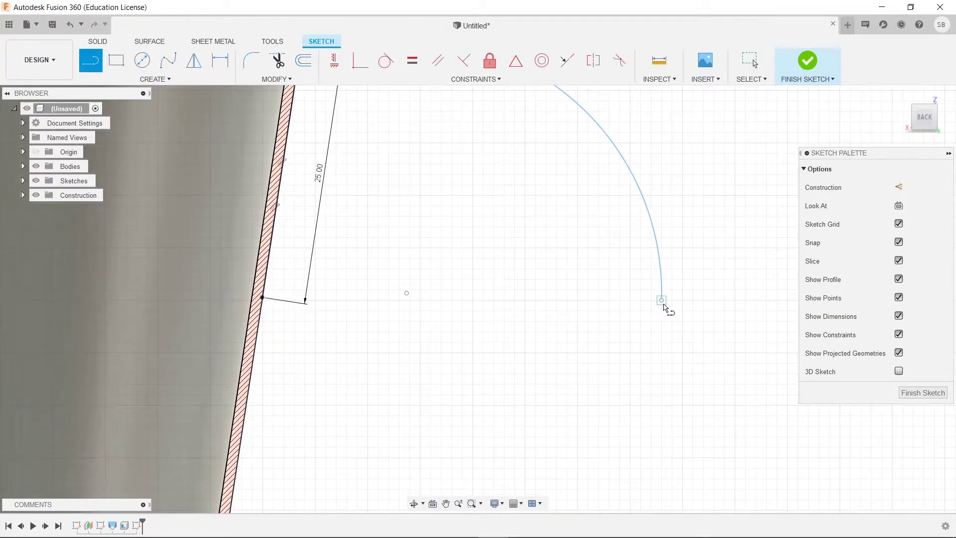
{"action": "left_click", "coordinate": [662, 301]}
{"action": "left_click", "coordinate": [662, 363]}
{"action": "key", "text": "Escape"}
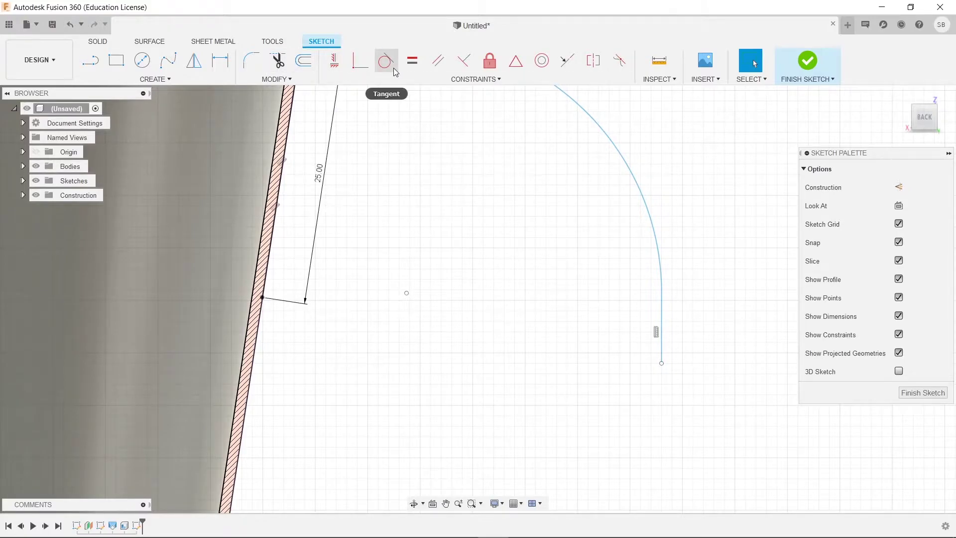
{"action": "left_click", "coordinate": [657, 333]}
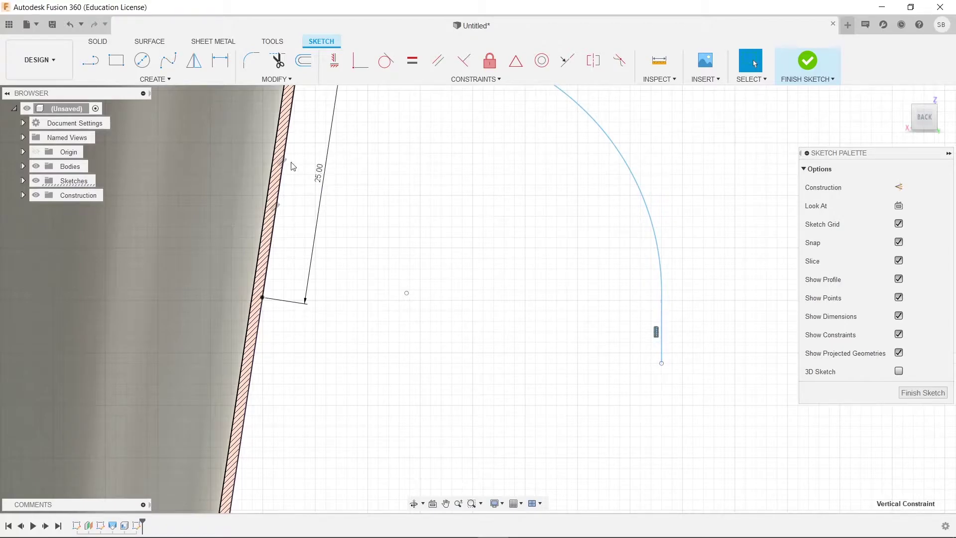
{"action": "left_click", "coordinate": [385, 61]}
{"action": "left_click", "coordinate": [664, 304]}
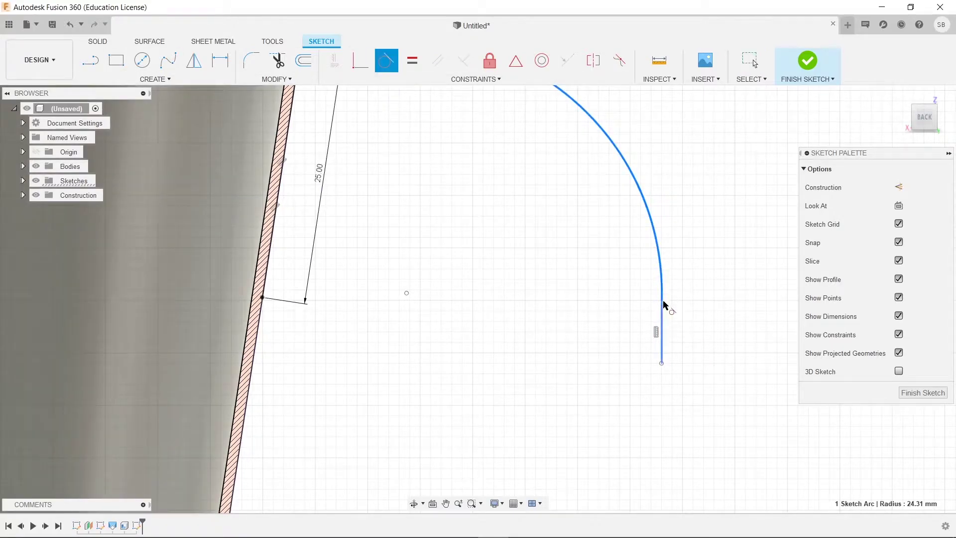
{"action": "left_click", "coordinate": [662, 313]}
{"action": "key", "text": "Escape"}
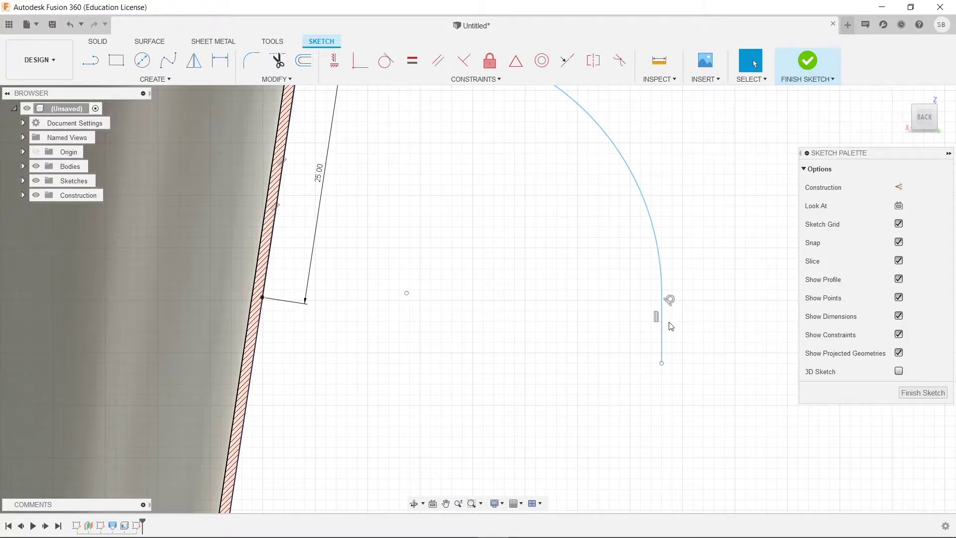
Turn the vertical line into construction geometry and extend it further down
{"action": "left_click", "coordinate": [662, 342]}
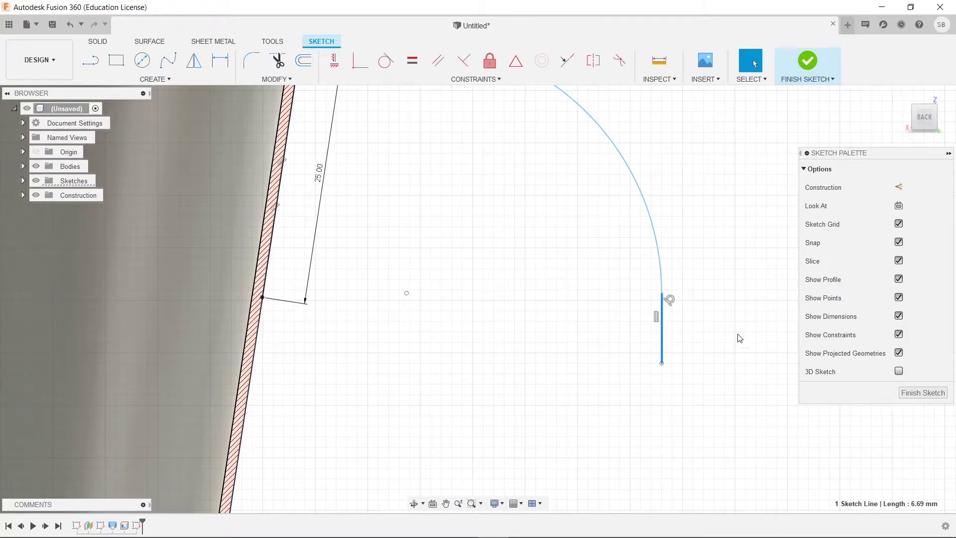
{"action": "left_click", "coordinate": [899, 187]}
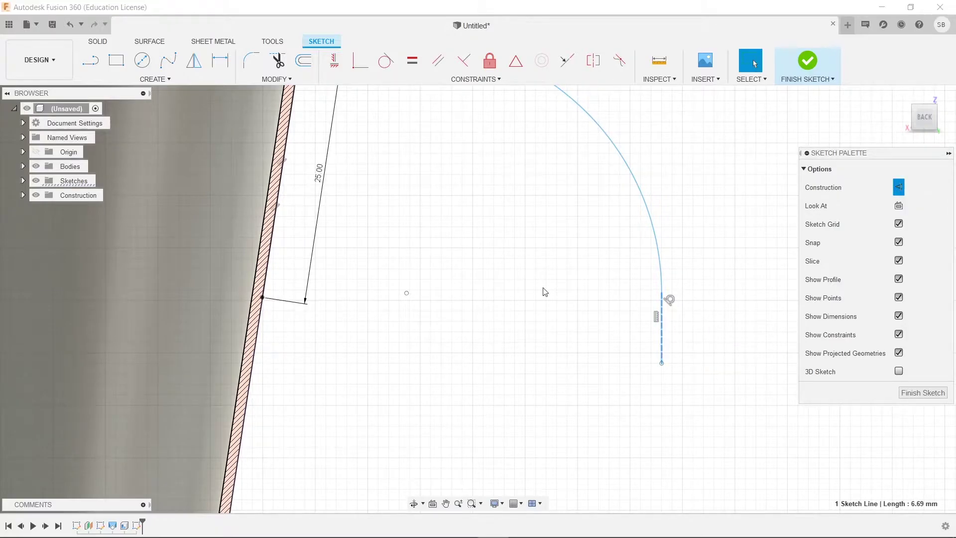
{"action": "left_click", "coordinate": [619, 437]}
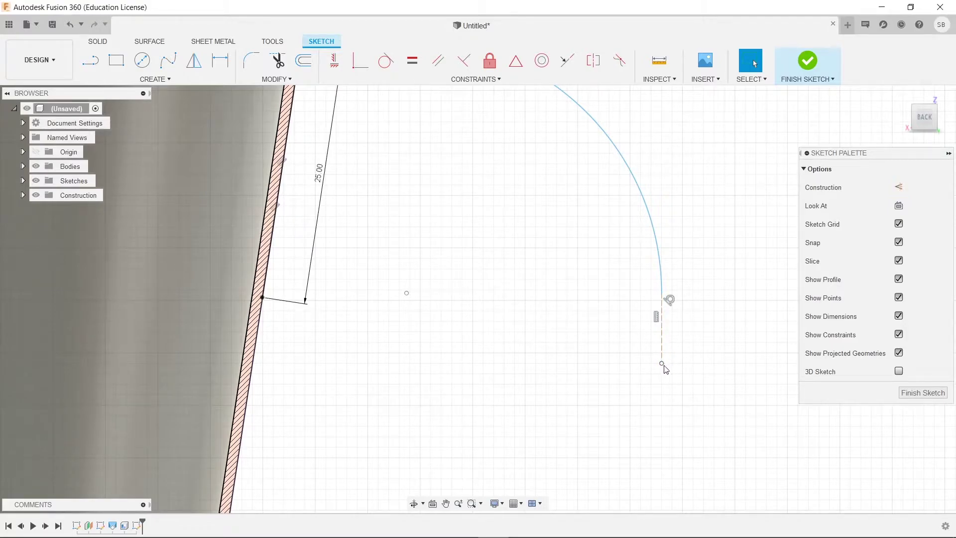
{"action": "left_click_drag", "start_coordinate": [661, 363], "coordinate": [702, 420]}
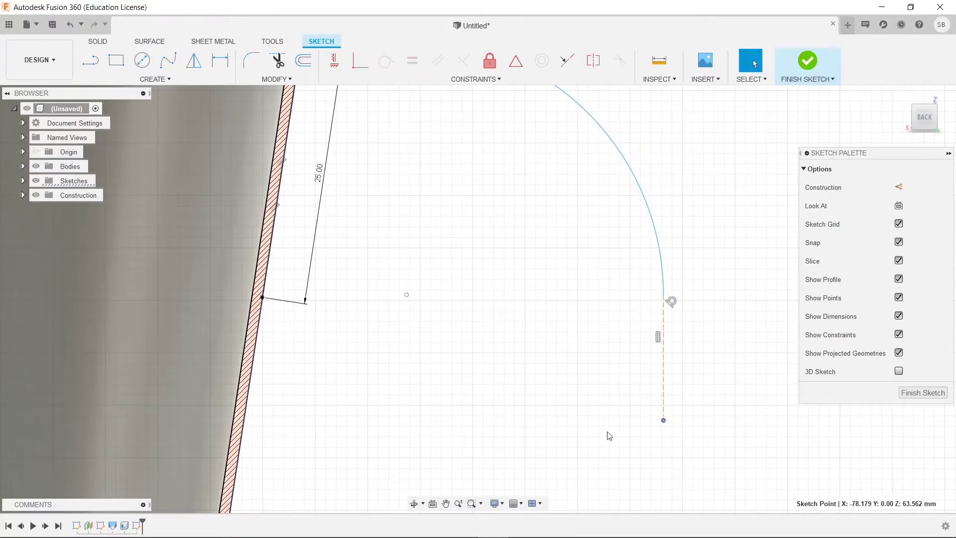
{"action": "scroll", "coordinate": [610, 436], "scroll_direction": "down", "scroll_amount": 2}
{"action": "scroll", "coordinate": [724, 349], "scroll_direction": "up", "scroll_amount": 2}
{"action": "middle_click_drag", "start_coordinate": [658, 222], "coordinate": [661, 265]}
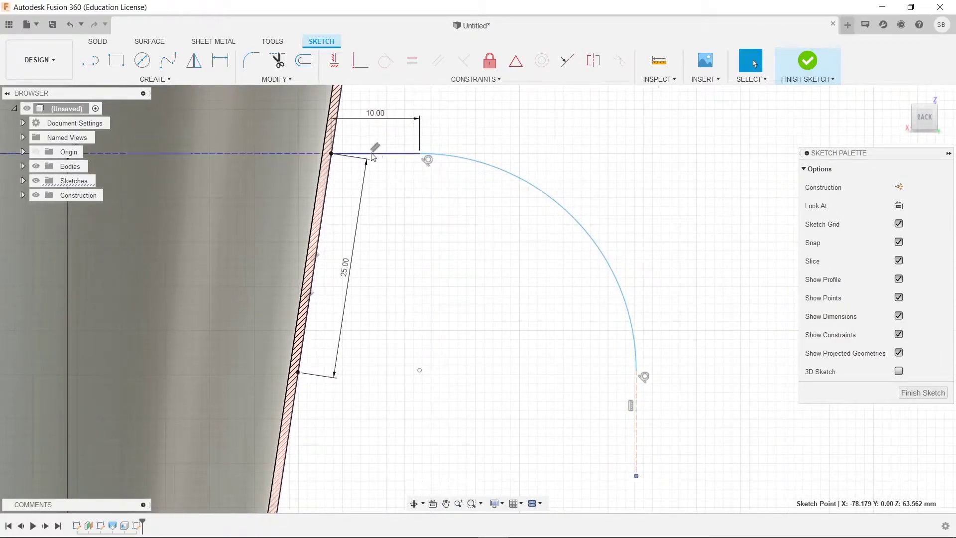
Offset the handle's wall line and arc chain 4 mm inward
{"action": "left_click", "coordinate": [301, 70]}
{"action": "left_click", "coordinate": [458, 158]}
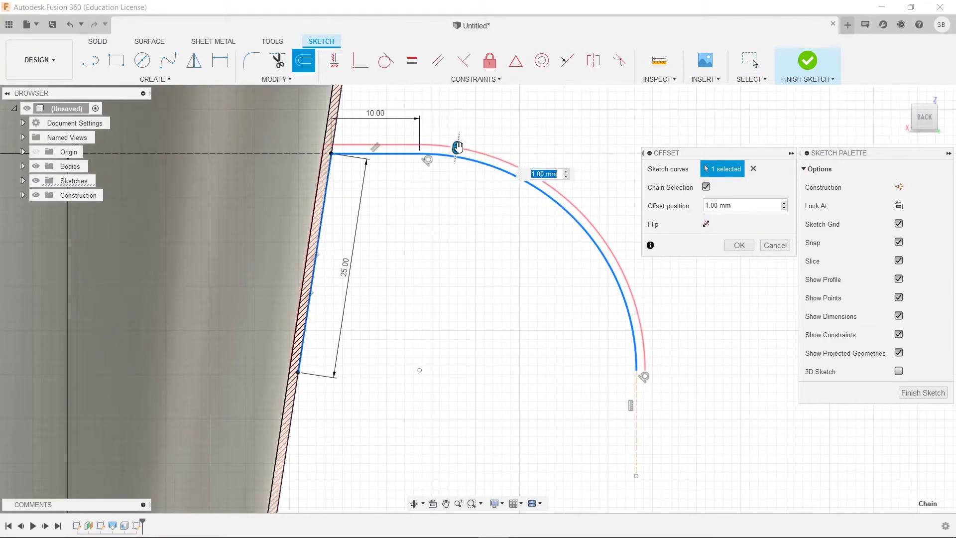
{"action": "left_click_drag", "start_coordinate": [457, 147], "coordinate": [450, 194]}
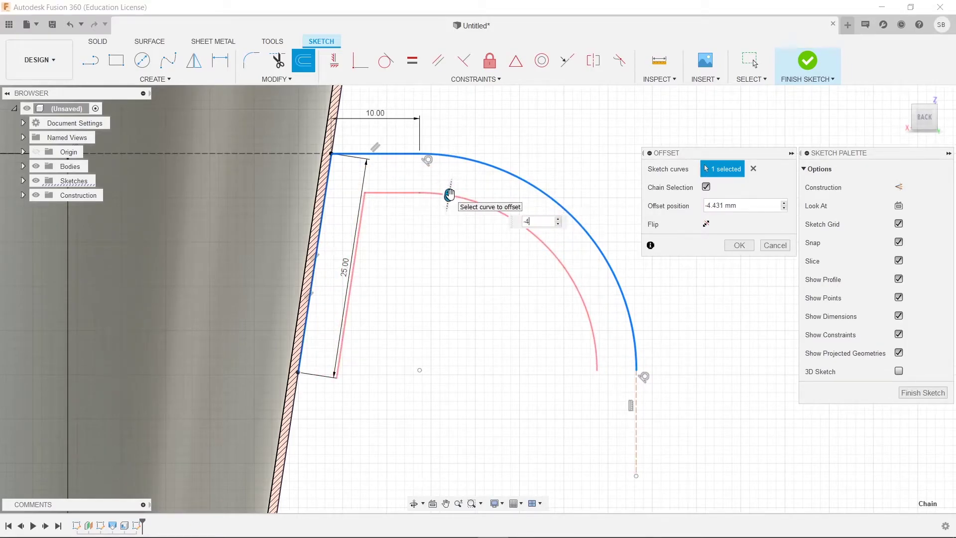
{"action": "key", "text": "Return"}
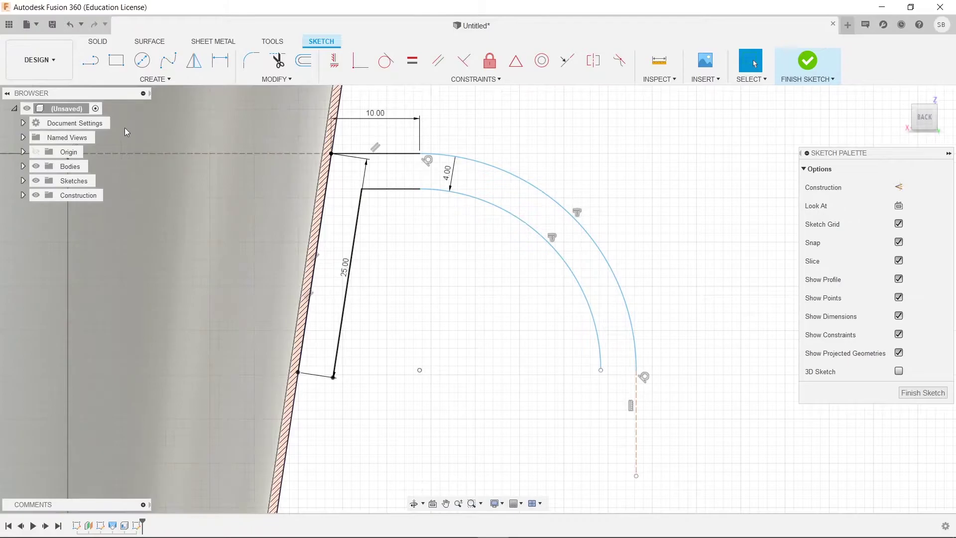
Draw a line joining the inner and outer arc ends to close the handle's lower end
{"action": "left_click", "coordinate": [98, 67]}
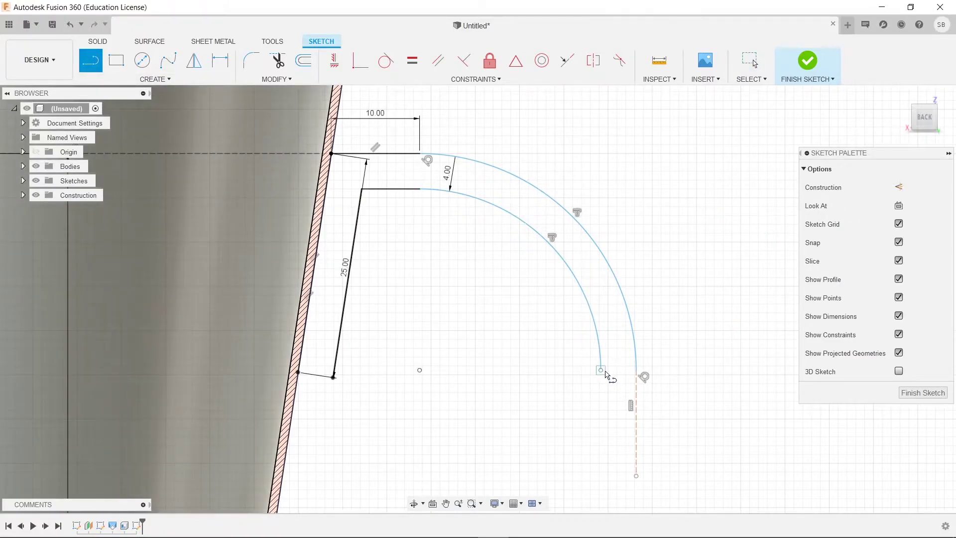
{"action": "left_click", "coordinate": [602, 371]}
{"action": "left_click", "coordinate": [638, 371]}
{"action": "left_click", "coordinate": [334, 377]}
{"action": "key", "text": "Escape"}
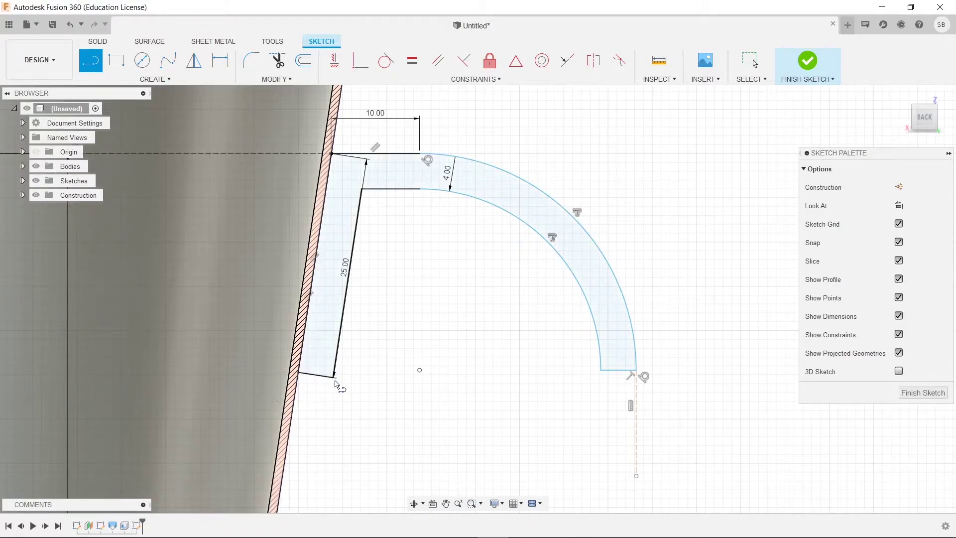
{"action": "key", "text": "Escape"}
Move the 25.00 dimension outside the profile and confirm one closed 267.489 mm² handle profile
{"action": "scroll", "coordinate": [399, 239], "scroll_direction": "up", "scroll_amount": 5}
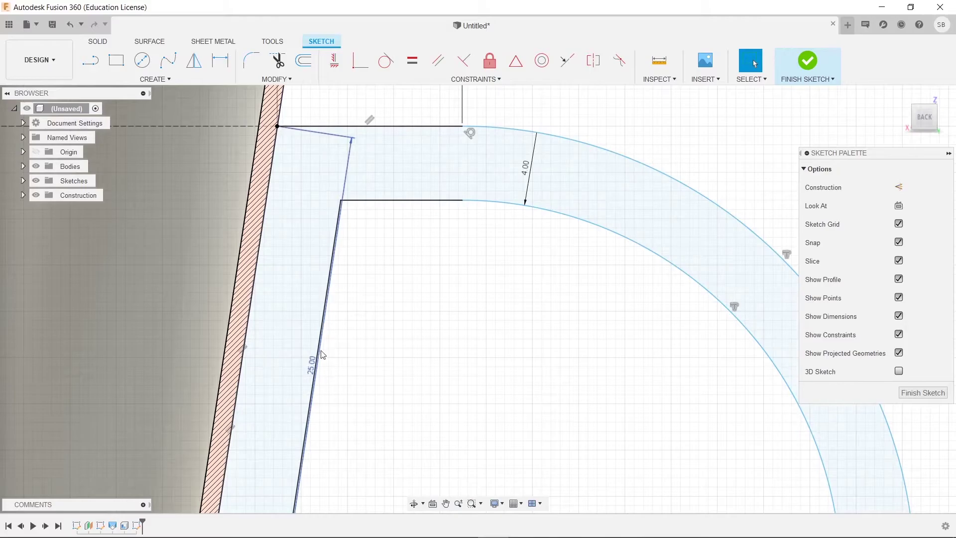
{"action": "left_click_drag", "start_coordinate": [312, 367], "coordinate": [206, 339]}
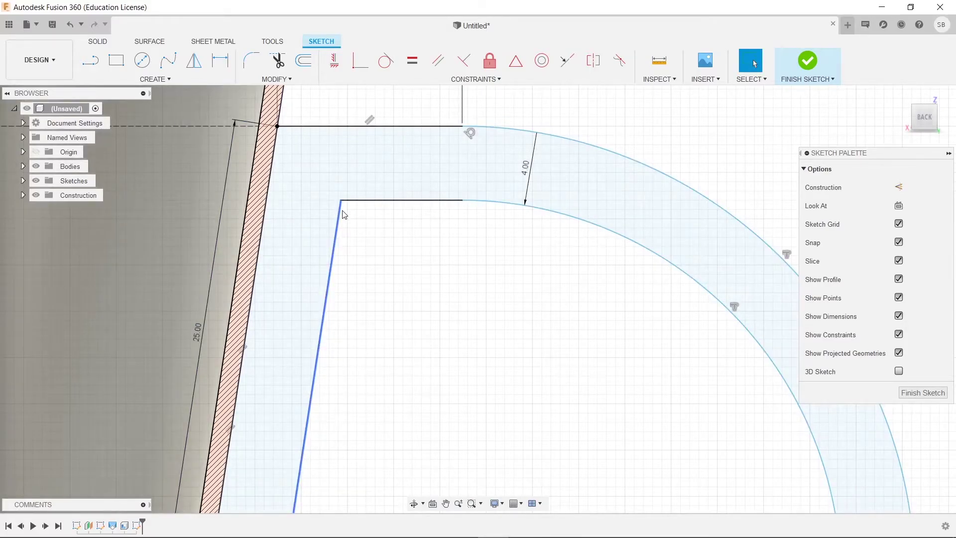
{"action": "scroll", "coordinate": [412, 269], "scroll_direction": "down", "scroll_amount": 3}
{"action": "scroll", "coordinate": [317, 365], "scroll_direction": "down", "scroll_amount": 2}
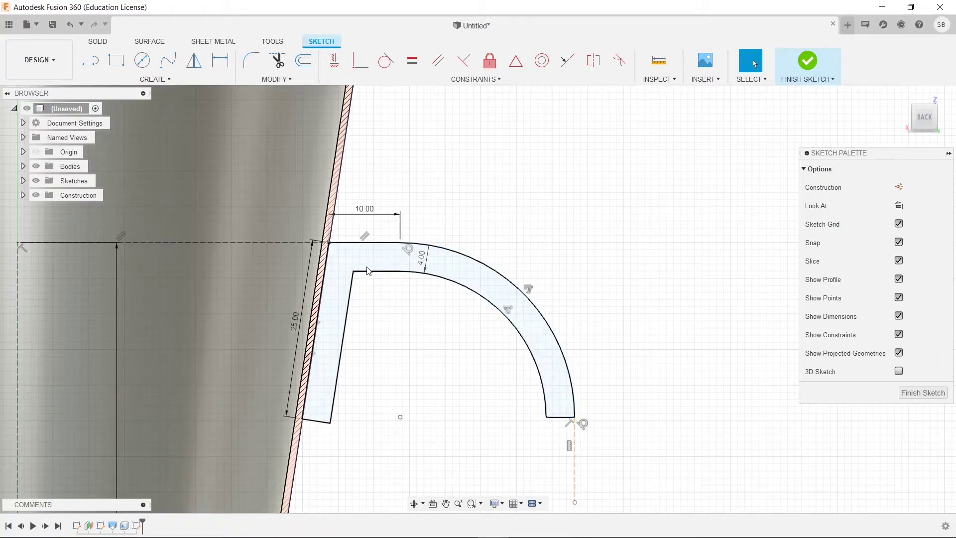
{"action": "left_click", "coordinate": [343, 296]}
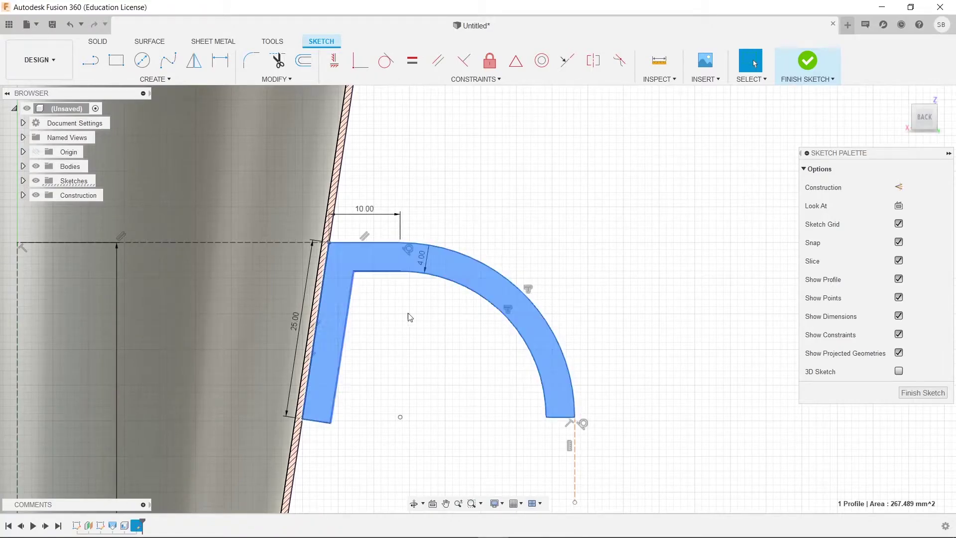
{"action": "left_click", "coordinate": [438, 362]}
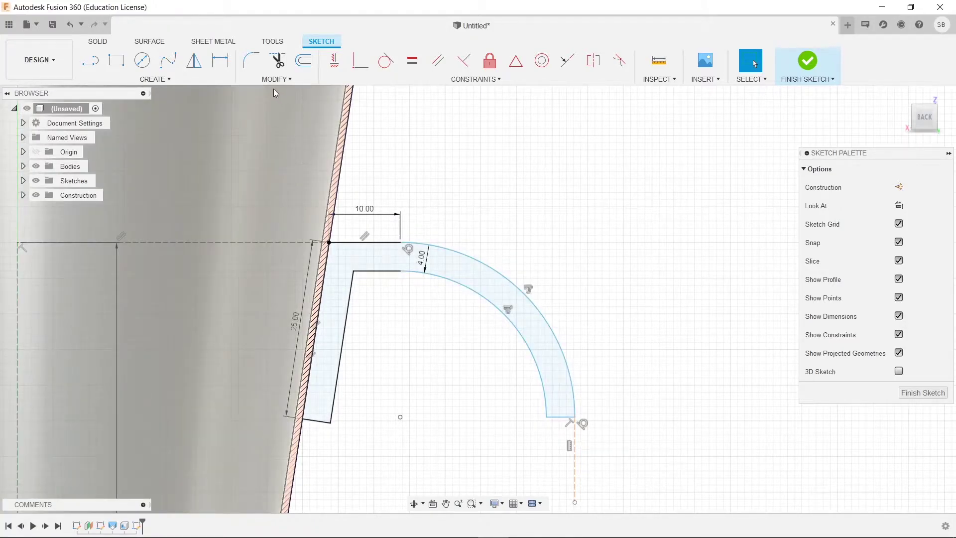
Extend the inner sloped line up to the top line
{"action": "left_click", "coordinate": [275, 80]}
{"action": "left_click", "coordinate": [276, 121]}
{"action": "scroll", "coordinate": [348, 249], "scroll_direction": "up", "scroll_amount": 5}
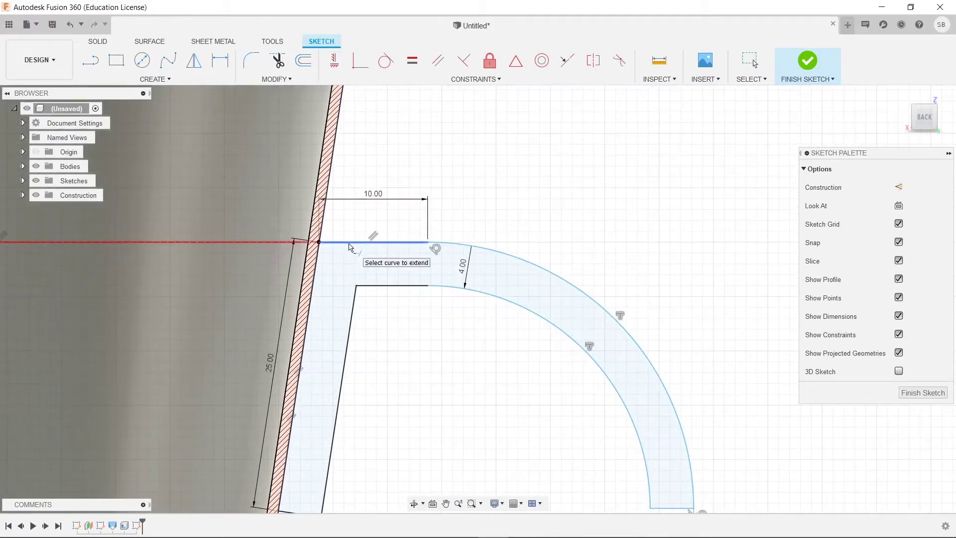
{"action": "left_click", "coordinate": [361, 306]}
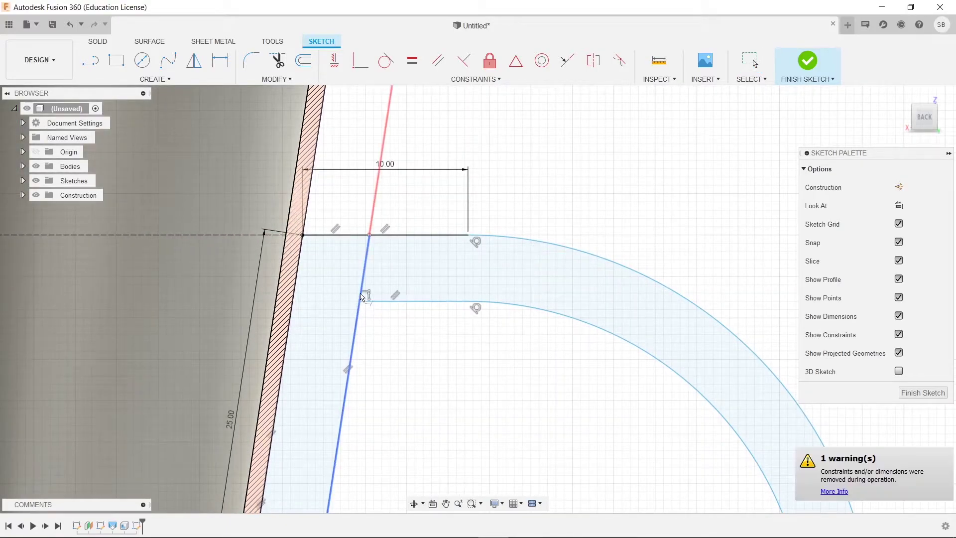
{"action": "key", "text": "Escape"}
Check that the narrow strip and the 166.273 mm² curved band are separate profiles
{"action": "left_click", "coordinate": [474, 270]}
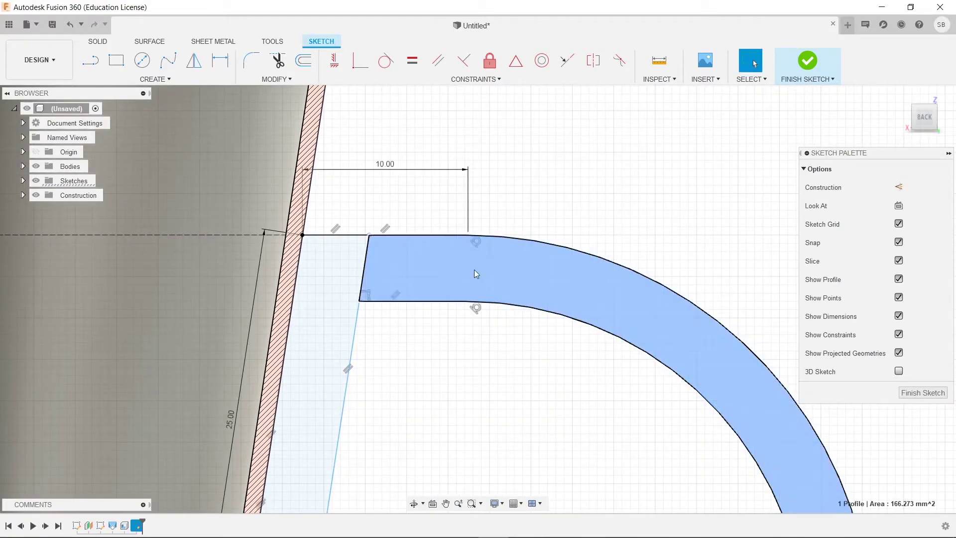
{"action": "left_click", "coordinate": [338, 291]}
{"action": "left_click", "coordinate": [529, 290]}
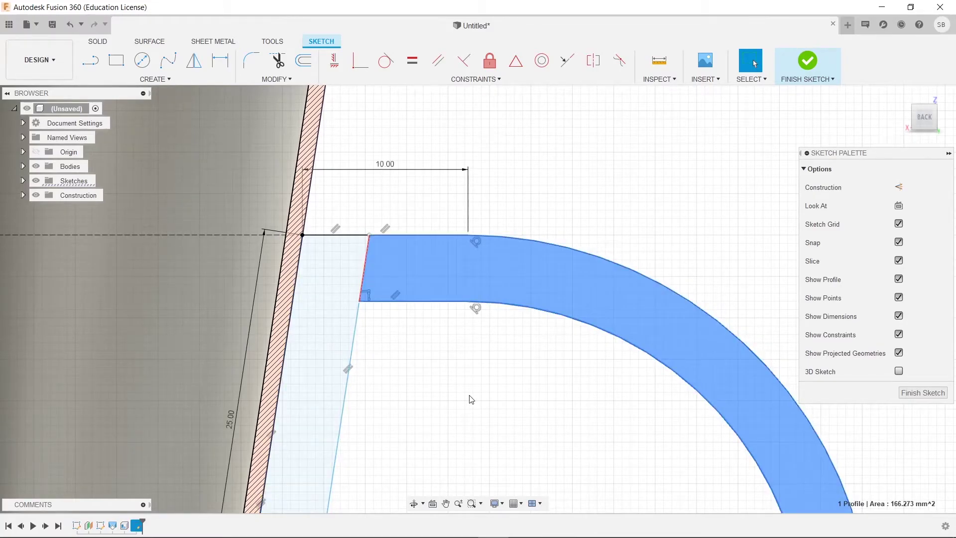
{"action": "left_click", "coordinate": [533, 427]}
{"action": "scroll", "coordinate": [533, 427], "scroll_direction": "down", "scroll_amount": 5}
{"action": "middle_click_drag", "start_coordinate": [551, 429], "coordinate": [509, 282]}
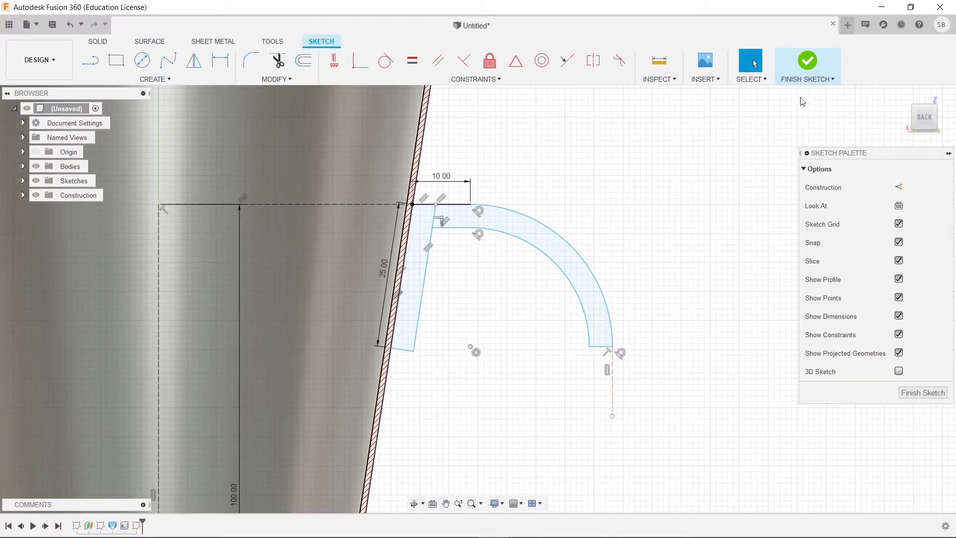
Finish the sketch and pick the narrow strip as the Revolve profile
{"action": "left_click", "coordinate": [807, 62]}
{"action": "mouse_move", "coordinate": [771, 209]}
{"action": "middle_mouse_down", "text": "shift"}
{"action": "mouse_move", "coordinate": [769, 244]}
{"action": "mouse_move", "coordinate": [752, 249]}
{"action": "middle_mouse_up", "text": "shift"}
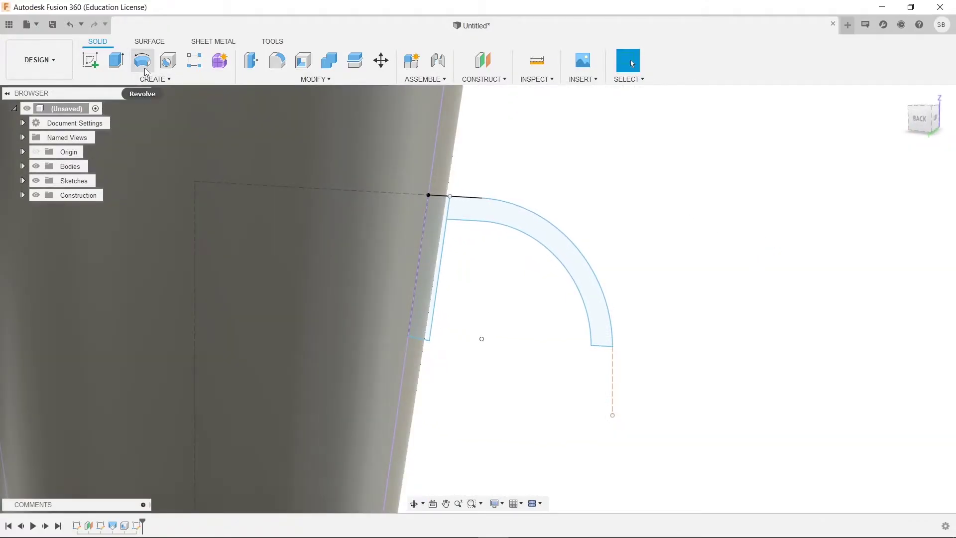
{"action": "left_click", "coordinate": [145, 69]}
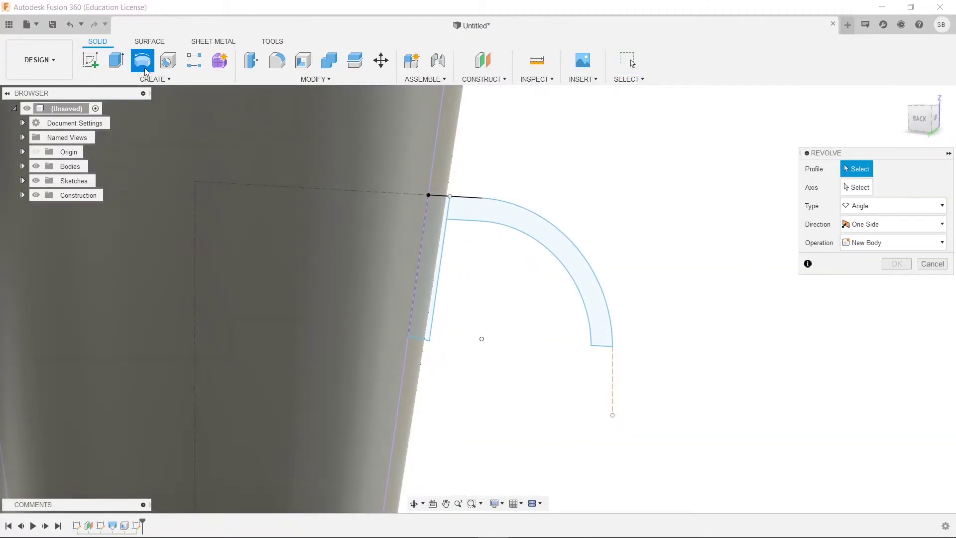
{"action": "left_click", "coordinate": [429, 258]}
{"action": "scroll", "coordinate": [482, 148], "scroll_direction": "down", "scroll_amount": 3}
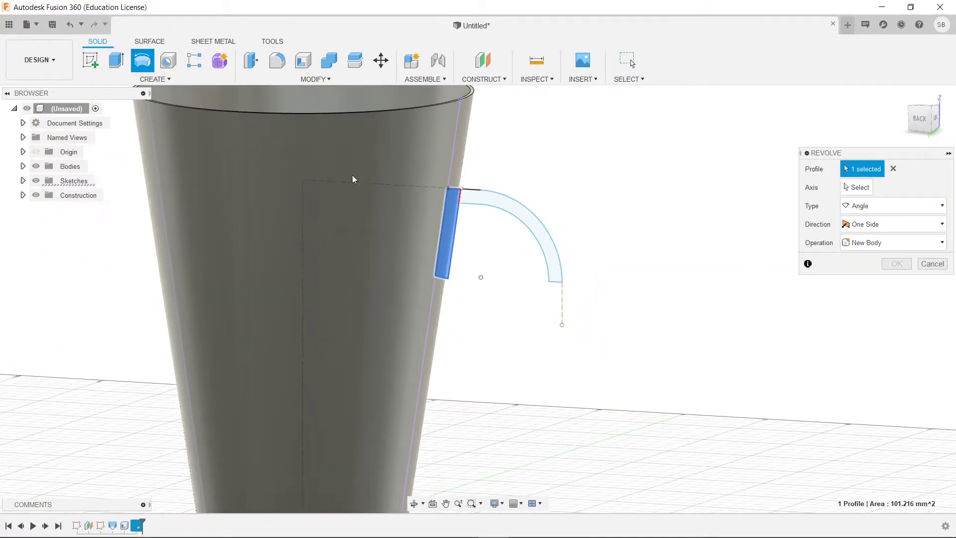
{"action": "middle_click_drag", "start_coordinate": [482, 148], "coordinate": [404, 330], "text": "shift"}
Revolve the strip 360° around the dashed centre line as a New Body
{"action": "left_click", "coordinate": [840, 191]}
{"action": "middle_click_drag", "start_coordinate": [623, 214], "coordinate": [595, 234], "text": "shift"}
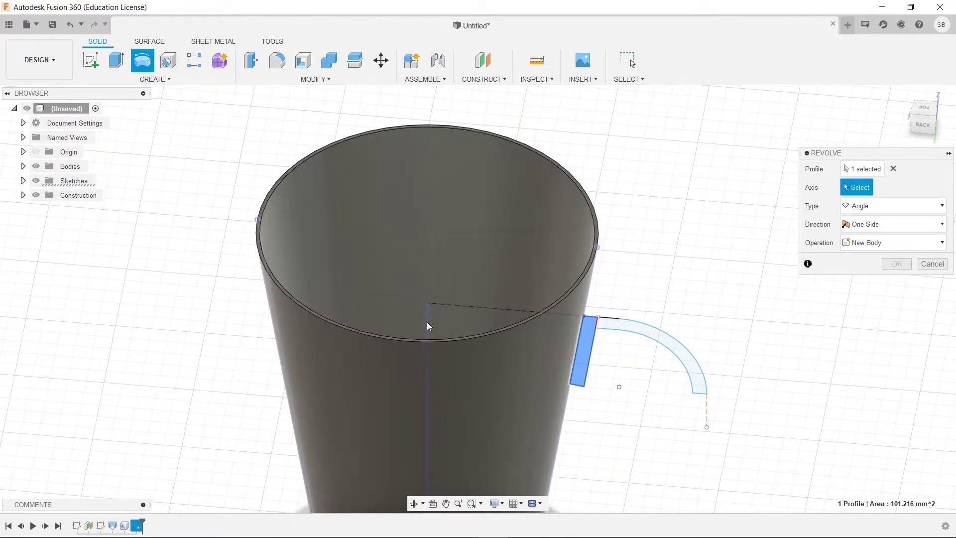
{"action": "left_click", "coordinate": [429, 324]}
{"action": "mouse_move", "coordinate": [429, 324]}
{"action": "middle_mouse_down", "text": "shift"}
{"action": "mouse_move", "coordinate": [687, 418]}
{"action": "mouse_move", "coordinate": [719, 402]}
{"action": "middle_mouse_up", "text": "shift"}
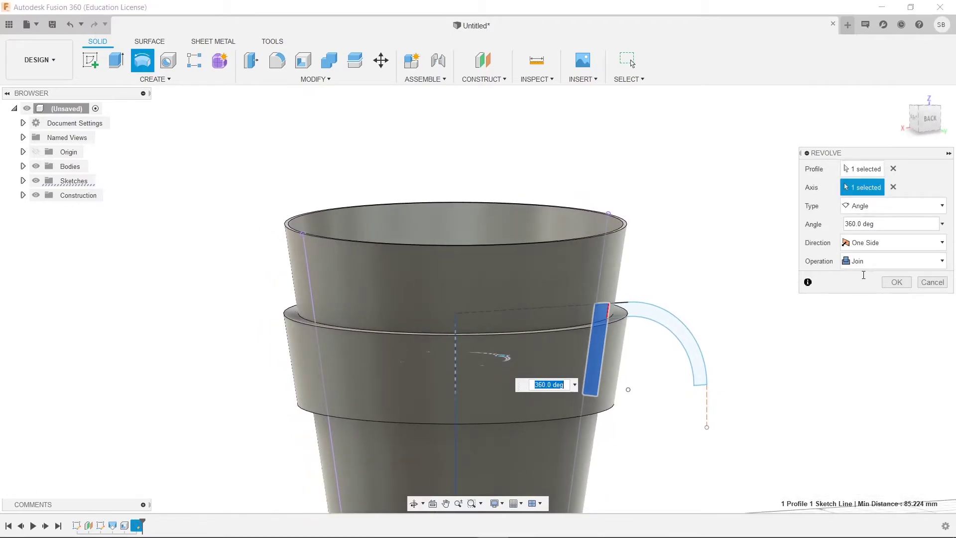
{"action": "left_click", "coordinate": [894, 261]}
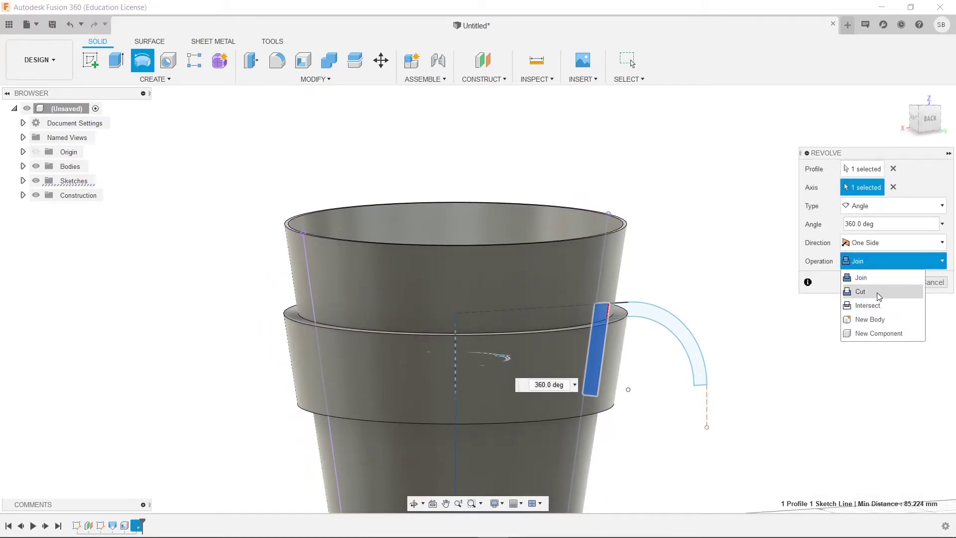
{"action": "left_click", "coordinate": [882, 322]}
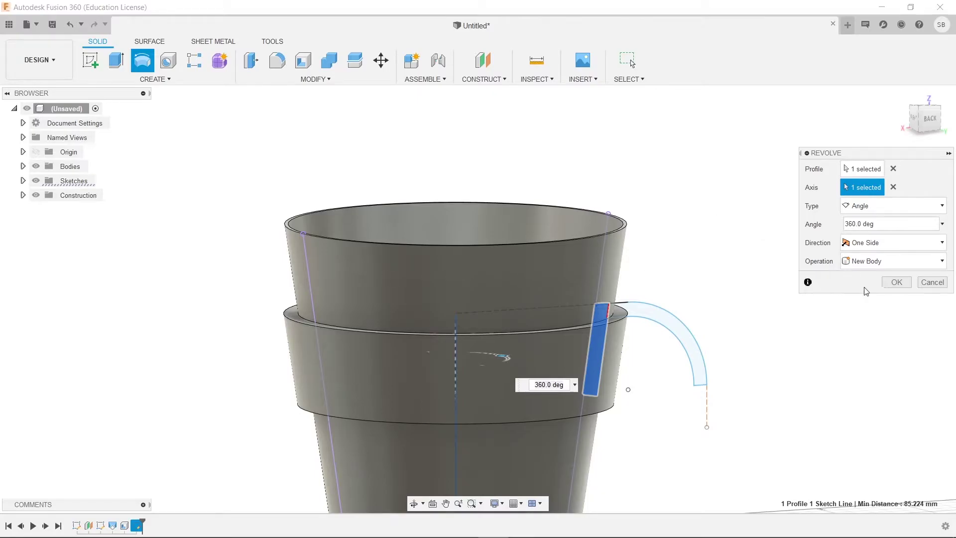
{"action": "left_click", "coordinate": [896, 283]}
Apply the Glass (Clear) appearance to the cup body, leaving the sleeve band dark
{"action": "middle_click_drag", "start_coordinate": [753, 290], "coordinate": [715, 298], "text": "shift"}
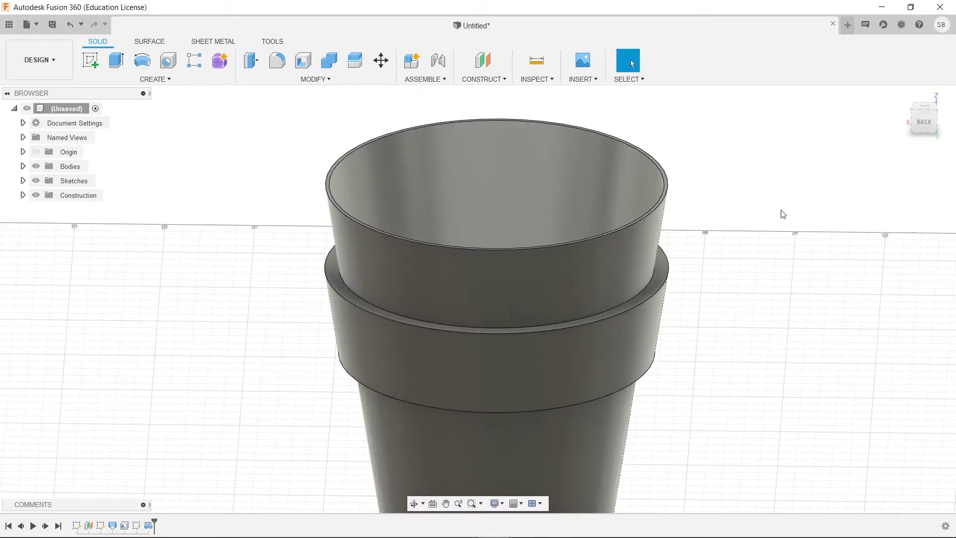
{"action": "middle_click_drag", "start_coordinate": [781, 214], "coordinate": [635, 205]}
{"action": "key", "text": "a"}
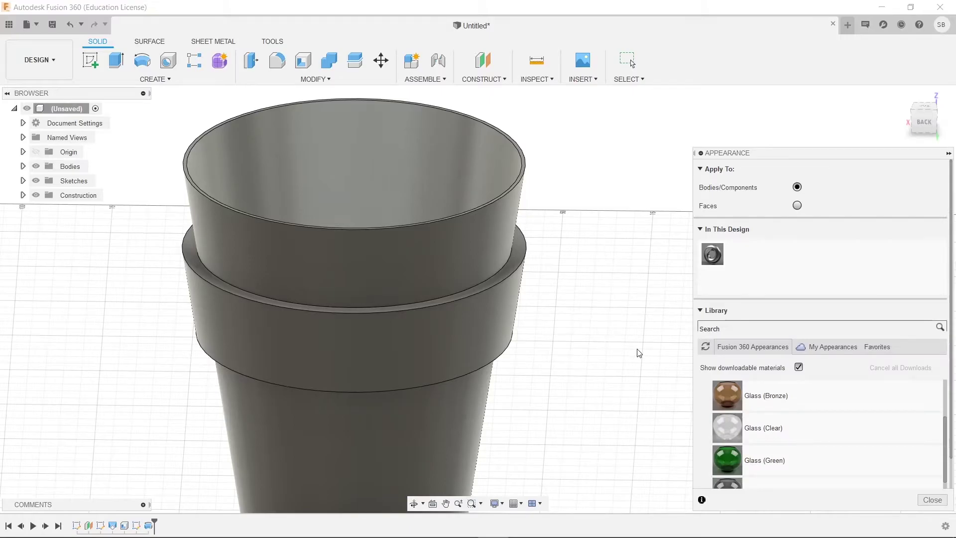
{"action": "left_click_drag", "start_coordinate": [825, 427], "coordinate": [438, 162]}
{"action": "middle_click_drag", "start_coordinate": [552, 280], "coordinate": [562, 268], "text": "shift"}
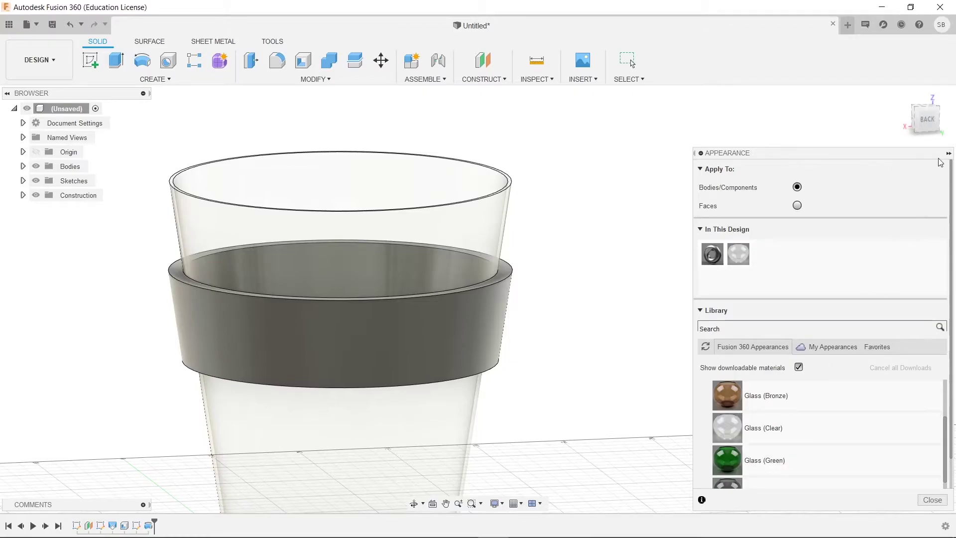
{"action": "left_click", "coordinate": [932, 499]}
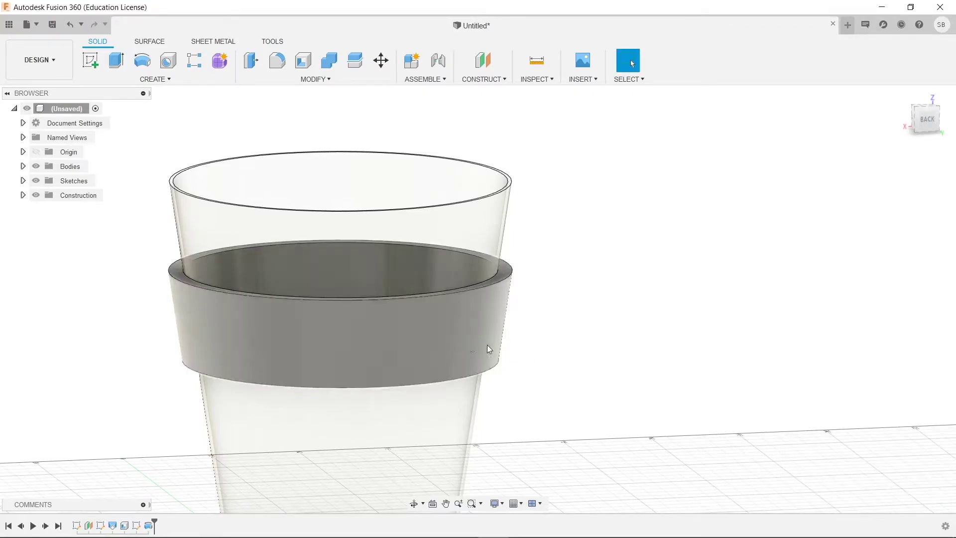
Turn on Sketch3's visibility in the Browser and view the handle outline beside the cup
{"action": "middle_click_drag", "start_coordinate": [489, 348], "coordinate": [709, 280], "text": "shift"}
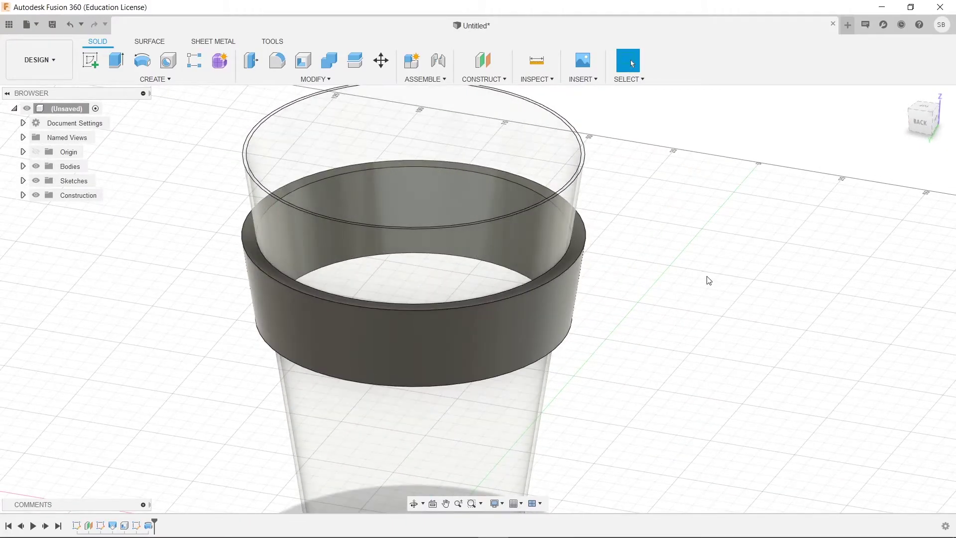
{"action": "left_click", "coordinate": [23, 181]}
{"action": "left_click", "coordinate": [45, 225]}
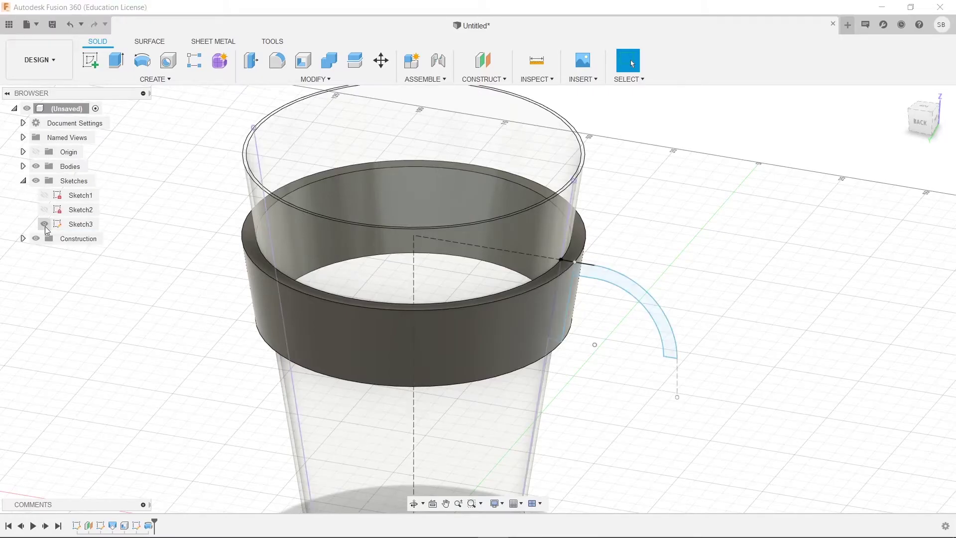
{"action": "middle_click_drag", "start_coordinate": [612, 422], "coordinate": [638, 329], "text": "shift"}
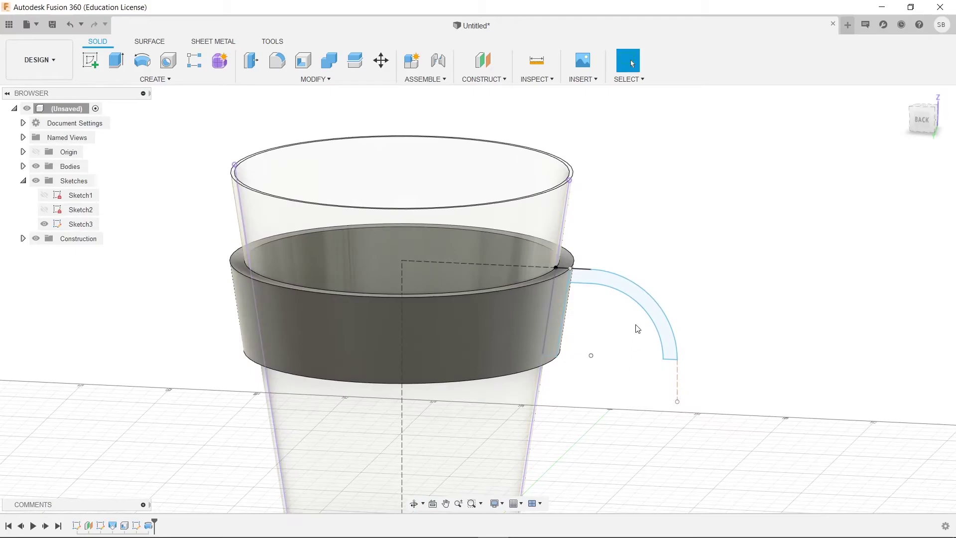
{"action": "scroll", "coordinate": [680, 333], "scroll_direction": "up", "scroll_amount": 4}
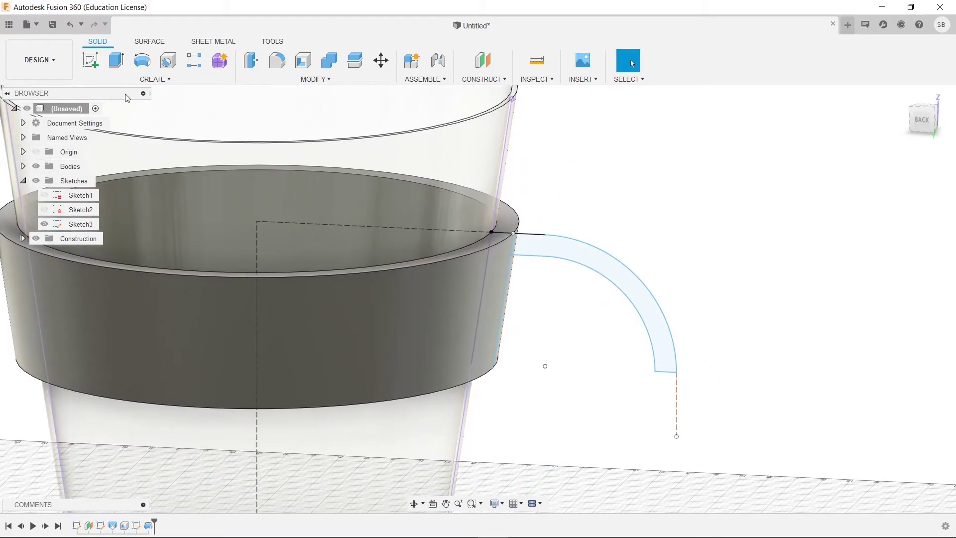
Start revolving the handle profile with the Direction set to Symmetric
{"action": "left_click", "coordinate": [142, 60]}
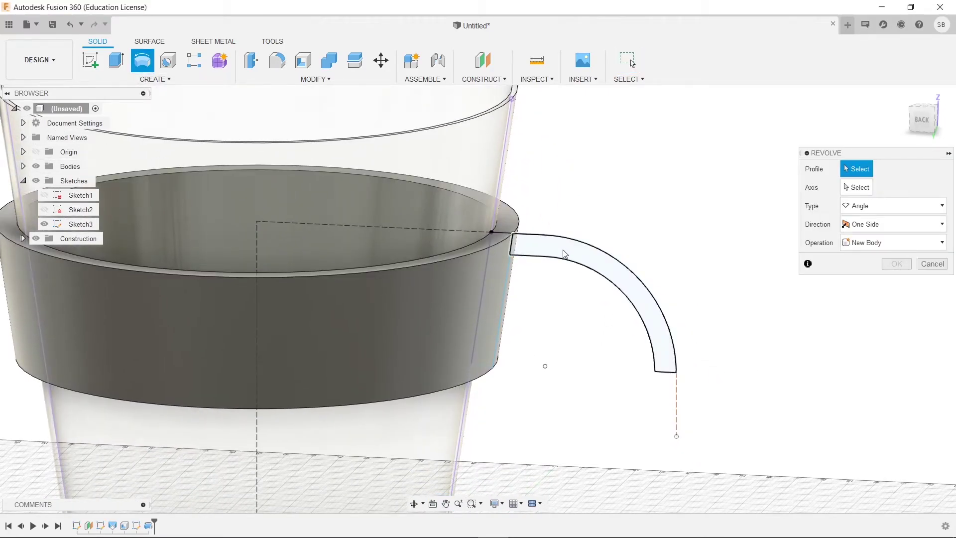
{"action": "middle_click_drag", "start_coordinate": [702, 280], "coordinate": [662, 280], "text": "shift"}
{"action": "left_click", "coordinate": [876, 224]}
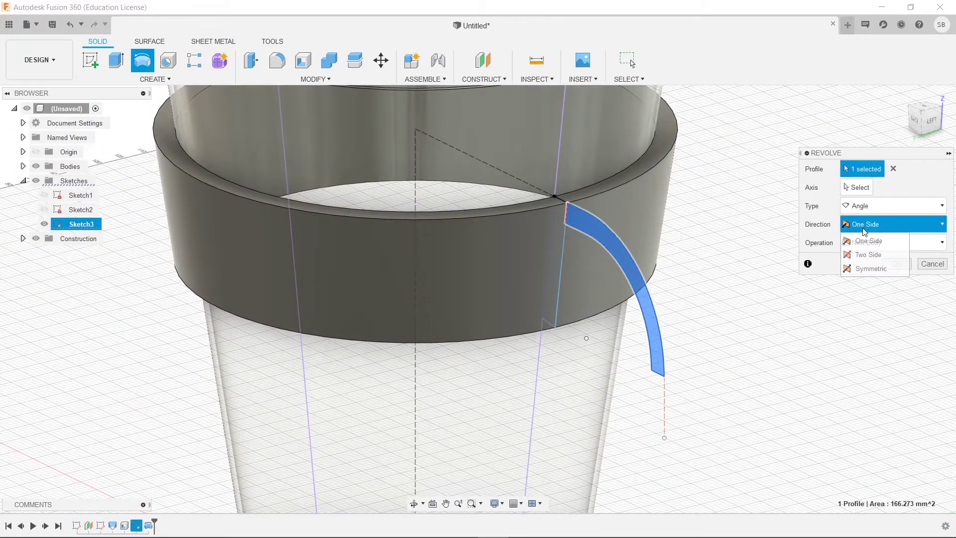
{"action": "left_click", "coordinate": [877, 269]}
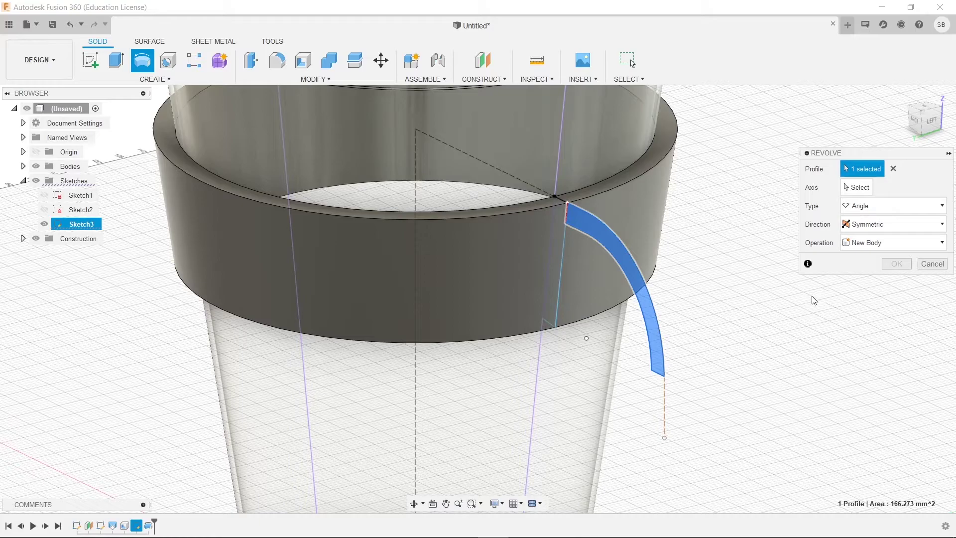
{"action": "middle_click_drag", "start_coordinate": [796, 294], "coordinate": [724, 279], "text": "shift"}
Revolve the handle 8° around the cup's dashed centre line, joined to the sleeve
{"action": "left_click", "coordinate": [857, 187]}
{"action": "middle_click_drag", "start_coordinate": [504, 181], "coordinate": [541, 265]}
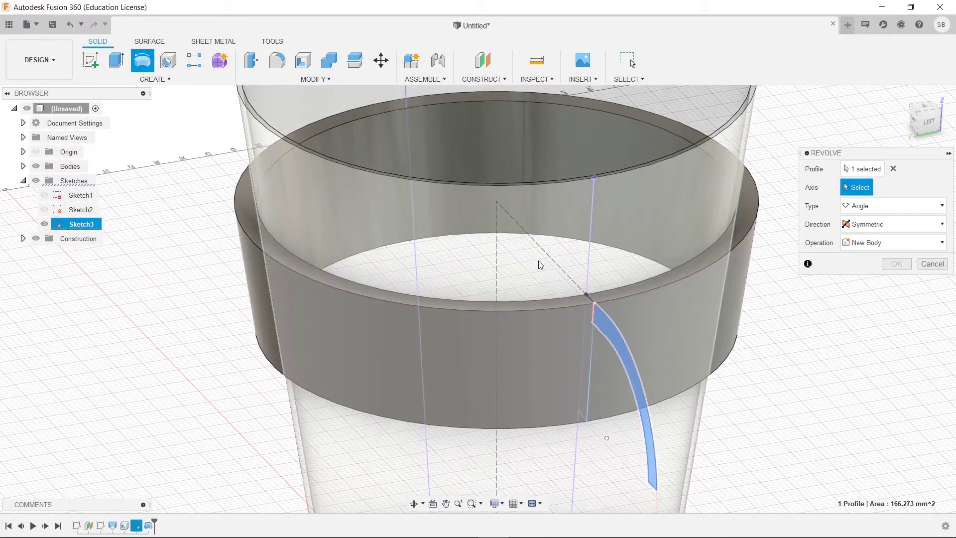
{"action": "left_click", "coordinate": [495, 247]}
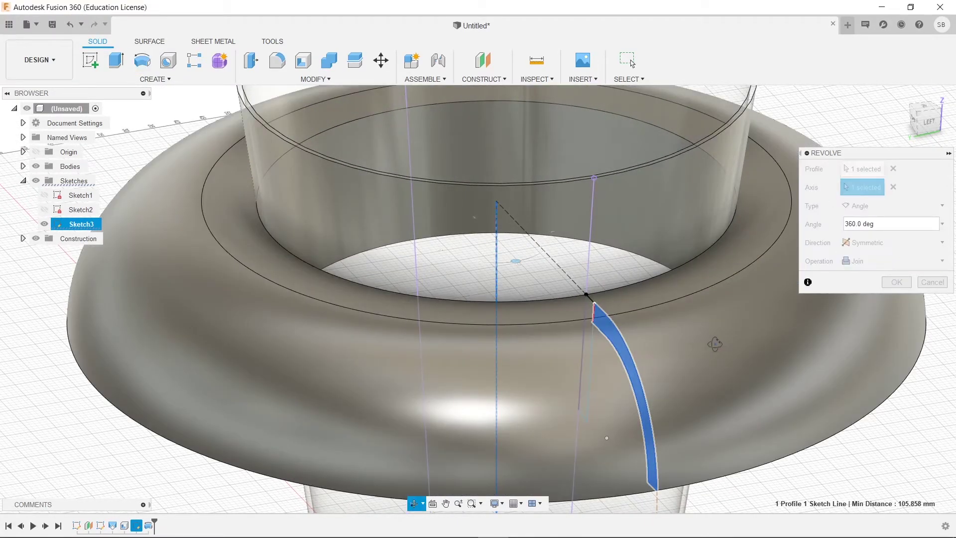
{"action": "middle_click_drag", "start_coordinate": [720, 347], "coordinate": [589, 309], "text": "shift"}
{"action": "scroll", "coordinate": [714, 353], "scroll_direction": "down", "scroll_amount": 3}
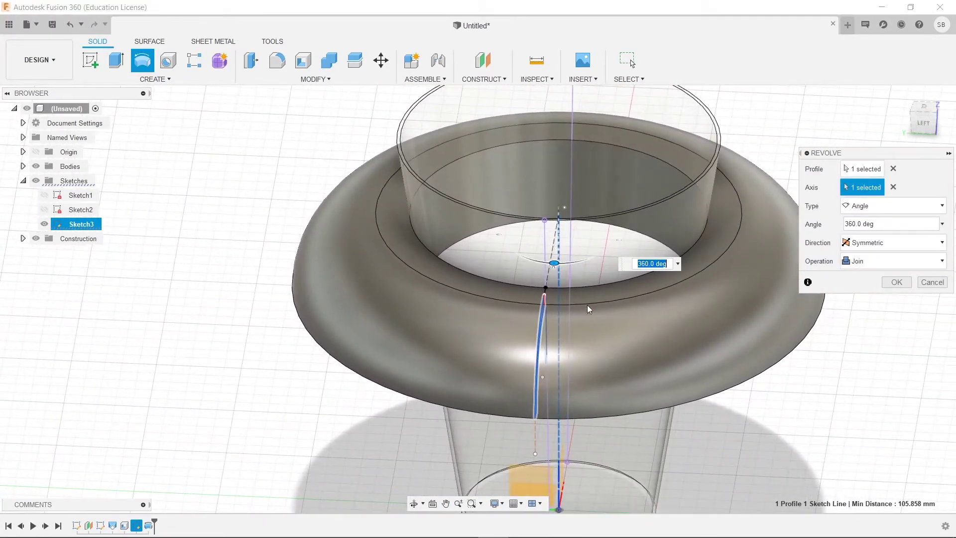
{"action": "left_click_drag", "start_coordinate": [554, 262], "coordinate": [543, 280]}
{"action": "middle_click_drag", "start_coordinate": [615, 358], "coordinate": [618, 380], "text": "shift"}
{"action": "mouse_move", "coordinate": [671, 344]}
{"action": "middle_mouse_down", "text": "shift"}
{"action": "mouse_move", "coordinate": [688, 347]}
{"action": "mouse_move", "coordinate": [668, 346]}
{"action": "middle_mouse_up", "text": "shift"}
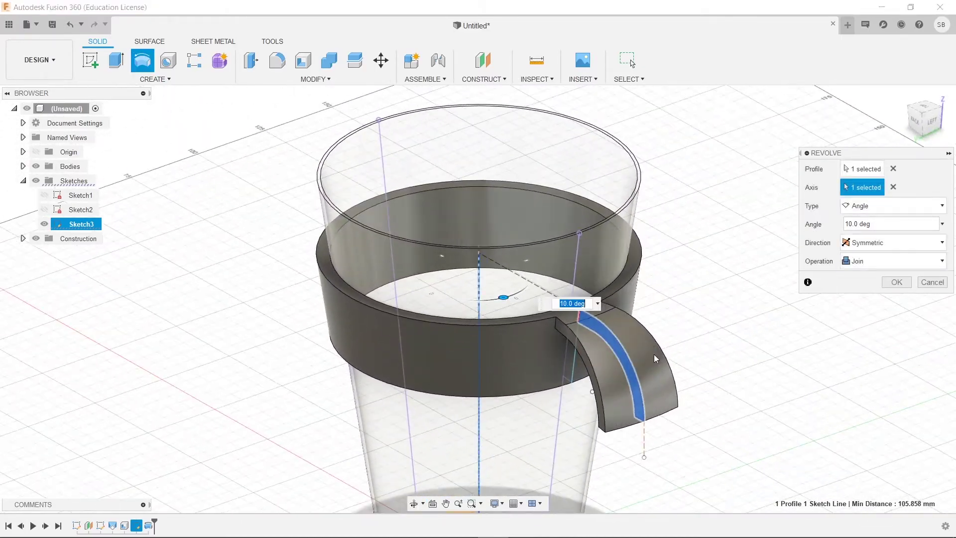
{"action": "key", "text": "Return"}
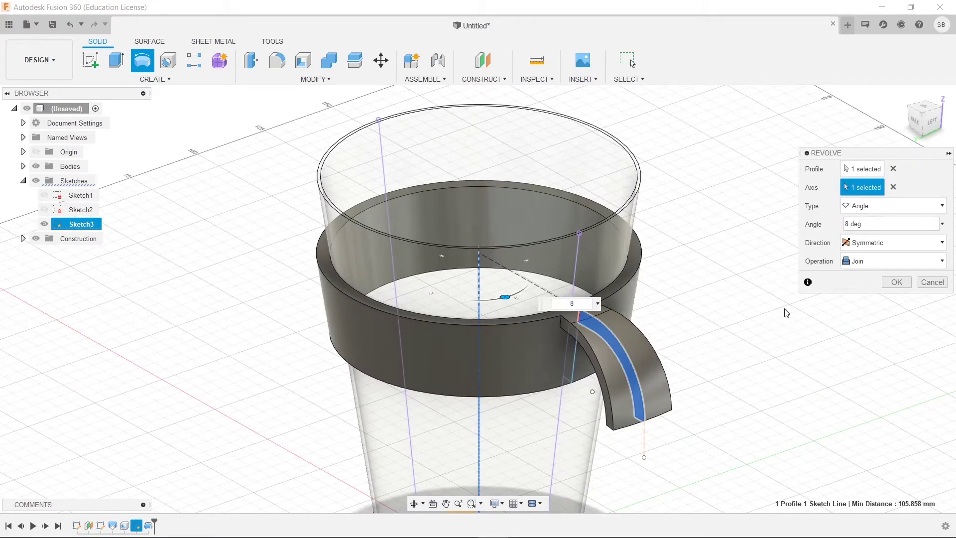
{"action": "left_click", "coordinate": [897, 282]}
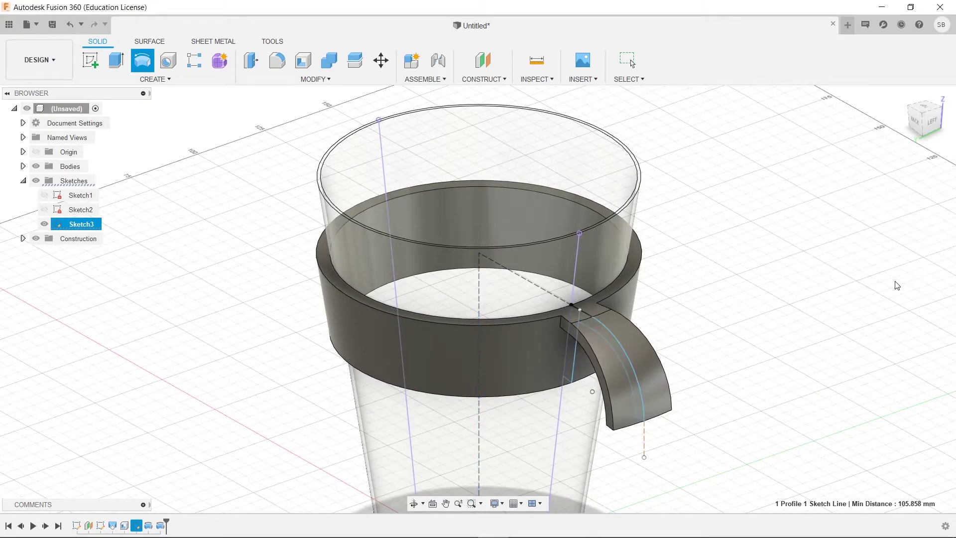
Hide Sketch3 and orbit around the cup to the handle
{"action": "left_click_drag", "start_coordinate": [764, 368], "coordinate": [779, 370]}
{"action": "key", "text": "Escape"}
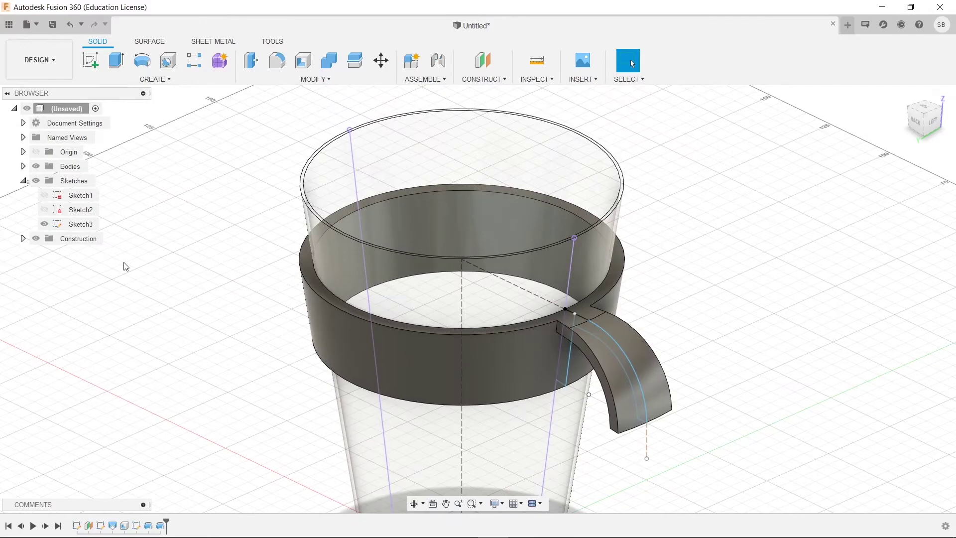
{"action": "left_click", "coordinate": [45, 224]}
{"action": "mouse_move", "coordinate": [745, 401]}
{"action": "middle_mouse_down", "text": "shift"}
{"action": "mouse_move", "coordinate": [715, 366]}
{"action": "mouse_move", "coordinate": [732, 363]}
{"action": "middle_mouse_up", "text": "shift"}
{"action": "middle_click_drag", "start_coordinate": [773, 399], "coordinate": [662, 416], "text": "shift"}
{"action": "key", "text": "Escape"}
Fillet the two edges at the handle's tip with a 9.50 mm radius
{"action": "left_click", "coordinate": [277, 70]}
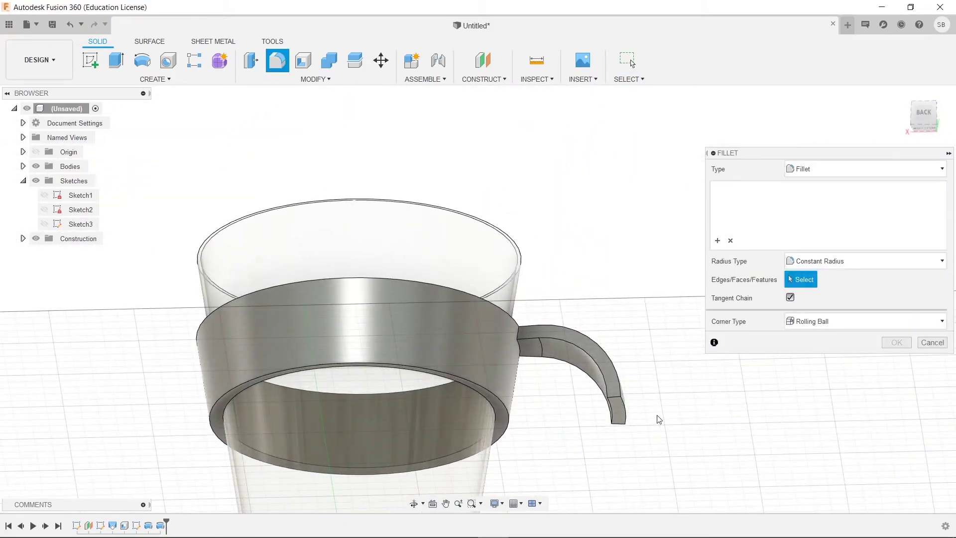
{"action": "left_click", "coordinate": [613, 401]}
{"action": "key", "text": "Escape"}
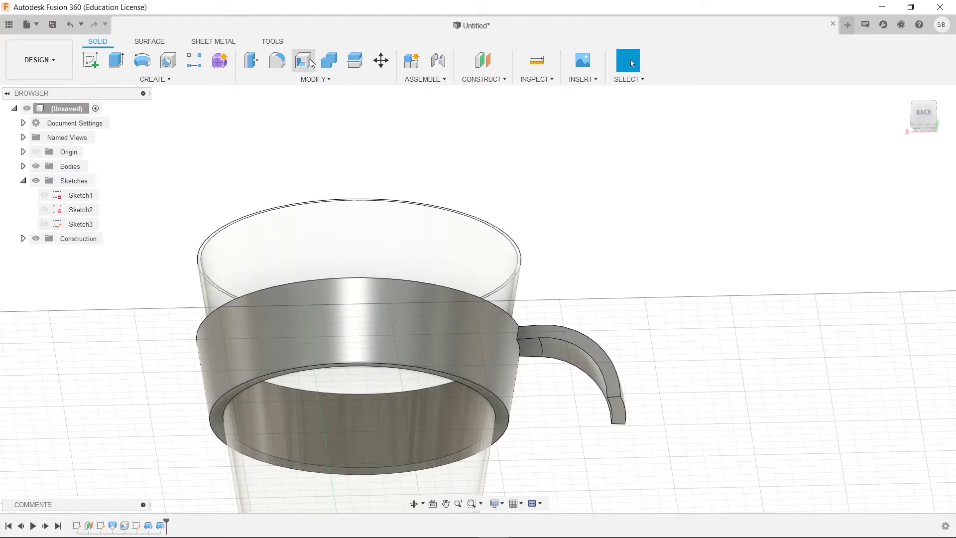
{"action": "left_click", "coordinate": [273, 63]}
{"action": "left_click", "coordinate": [613, 400]}
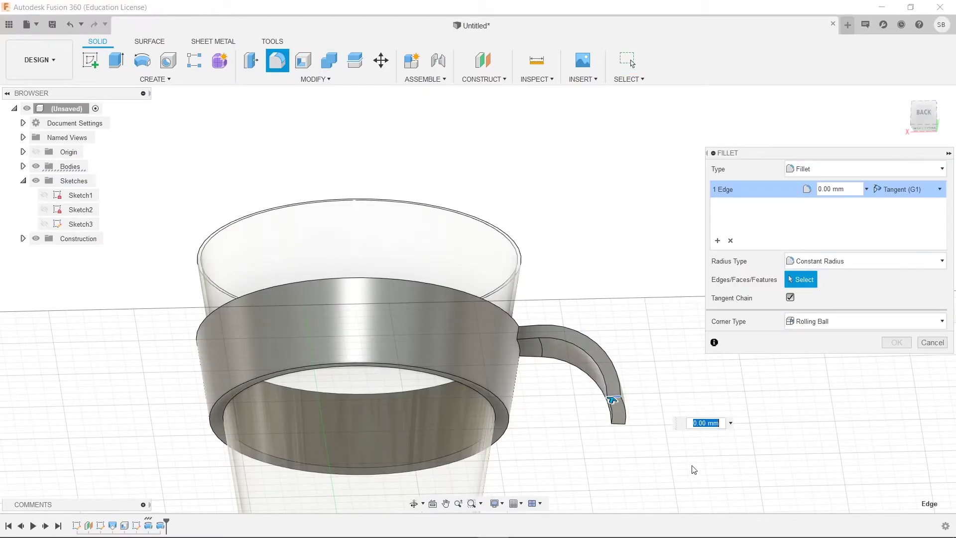
{"action": "middle_click_drag", "start_coordinate": [614, 400], "coordinate": [698, 393], "text": "shift"}
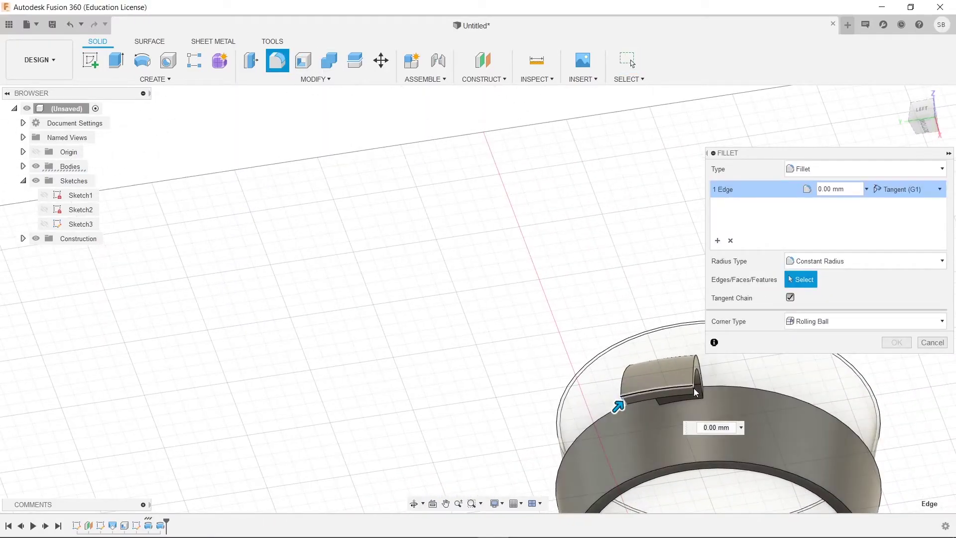
{"action": "left_click", "coordinate": [696, 393]}
{"action": "scroll", "coordinate": [687, 393], "scroll_direction": "up", "scroll_amount": 5}
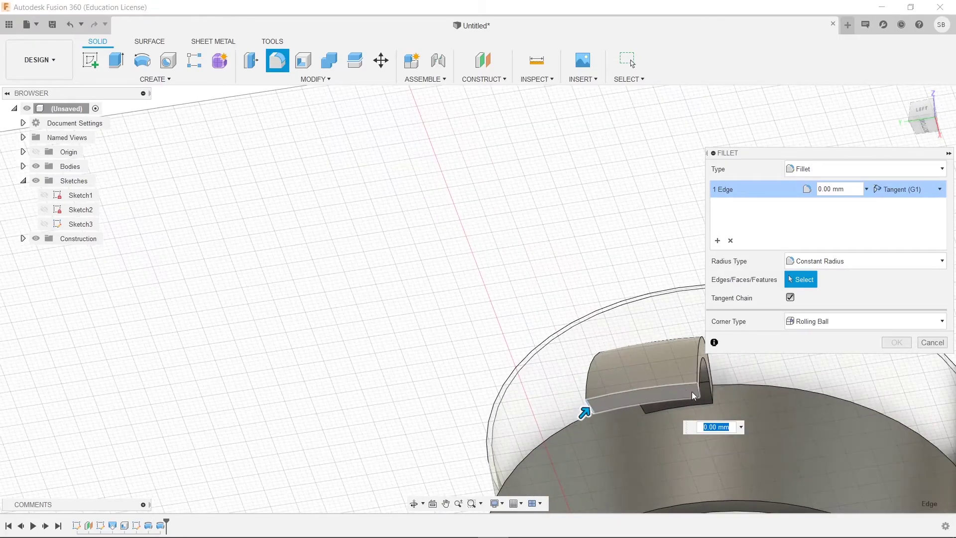
{"action": "middle_click_drag", "start_coordinate": [750, 413], "coordinate": [674, 354], "text": "shift"}
{"action": "left_click_drag", "start_coordinate": [676, 354], "coordinate": [656, 332]}
{"action": "left_click", "coordinate": [925, 113]}
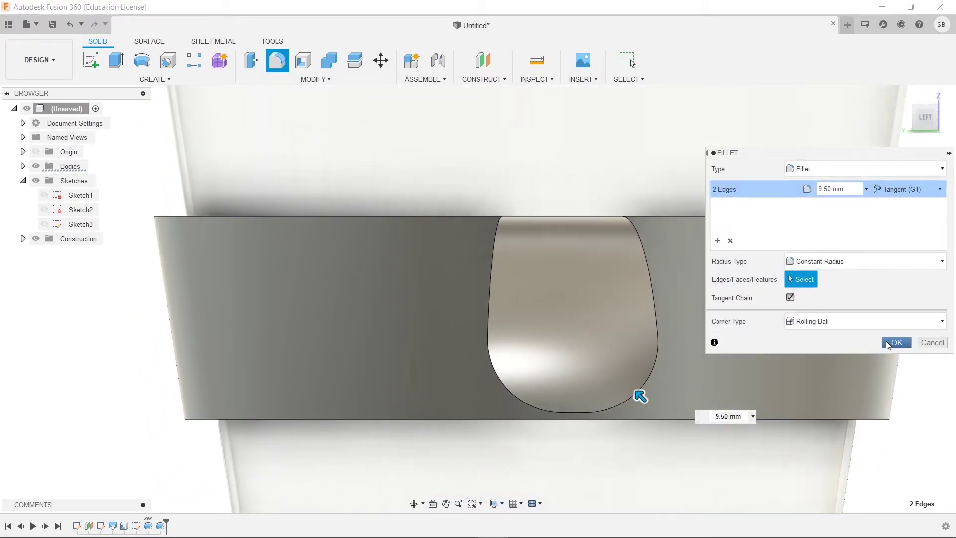
Apply the 9.50 mm handle-tip fillet and view the cup from the left
{"action": "left_click", "coordinate": [895, 342]}
{"action": "middle_click_drag", "start_coordinate": [888, 344], "coordinate": [668, 337], "text": "shift"}
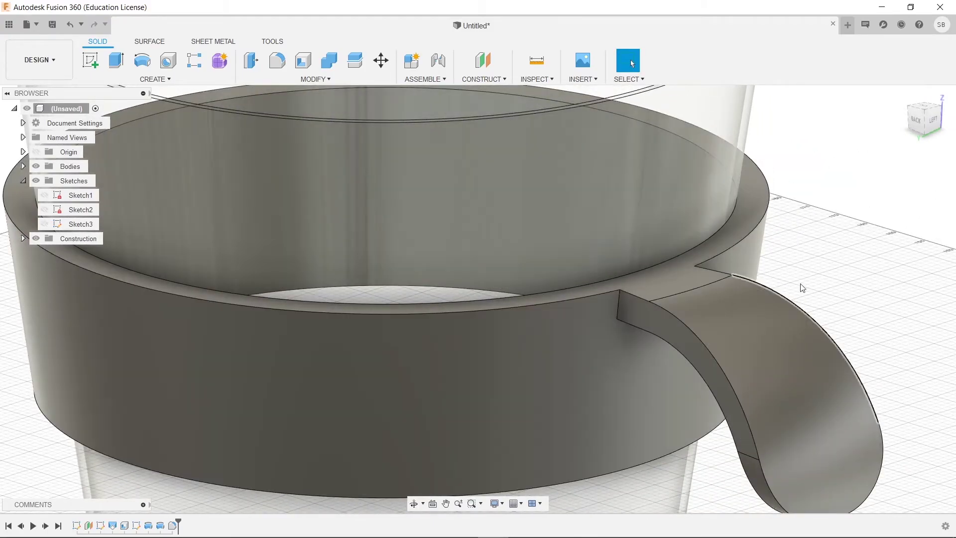
{"action": "middle_click_drag", "start_coordinate": [801, 288], "coordinate": [846, 279], "text": "shift"}
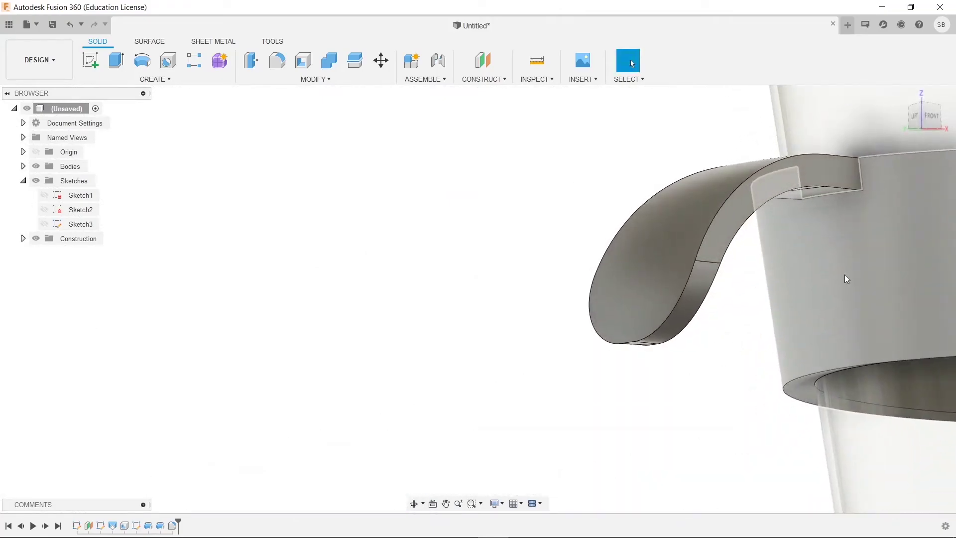
Select the three edges where the handle meets the sleeve for a new fillet, excluding the rim edge
{"action": "left_click", "coordinate": [277, 60]}
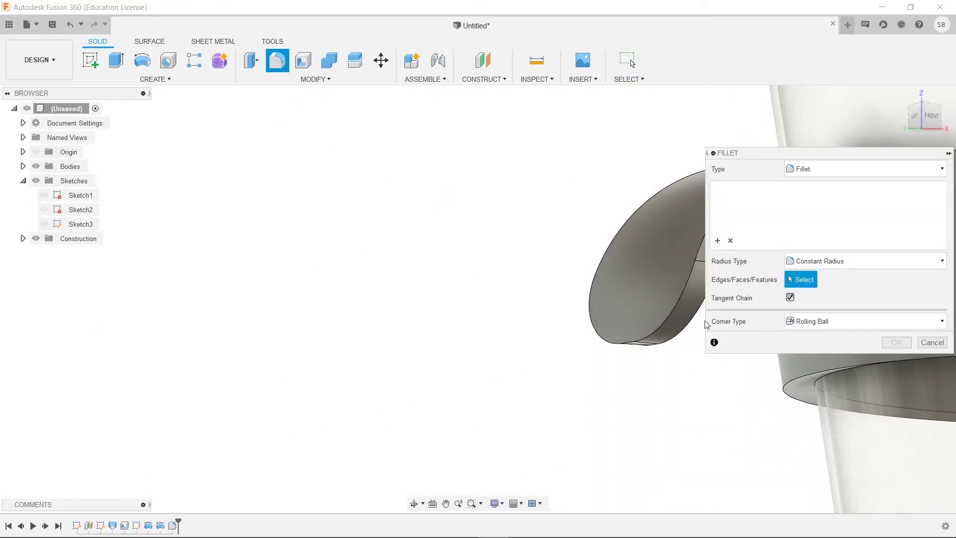
{"action": "middle_click_drag", "start_coordinate": [703, 322], "coordinate": [327, 372]}
{"action": "left_click", "coordinate": [510, 203]}
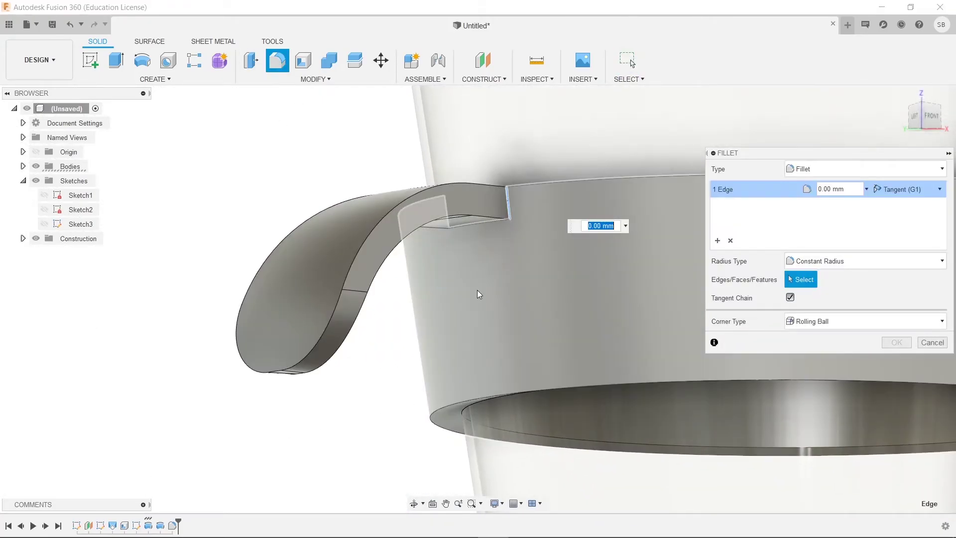
{"action": "middle_click_drag", "start_coordinate": [480, 294], "coordinate": [422, 279], "text": "shift"}
{"action": "left_click", "coordinate": [455, 225]}
{"action": "left_click", "coordinate": [455, 223]}
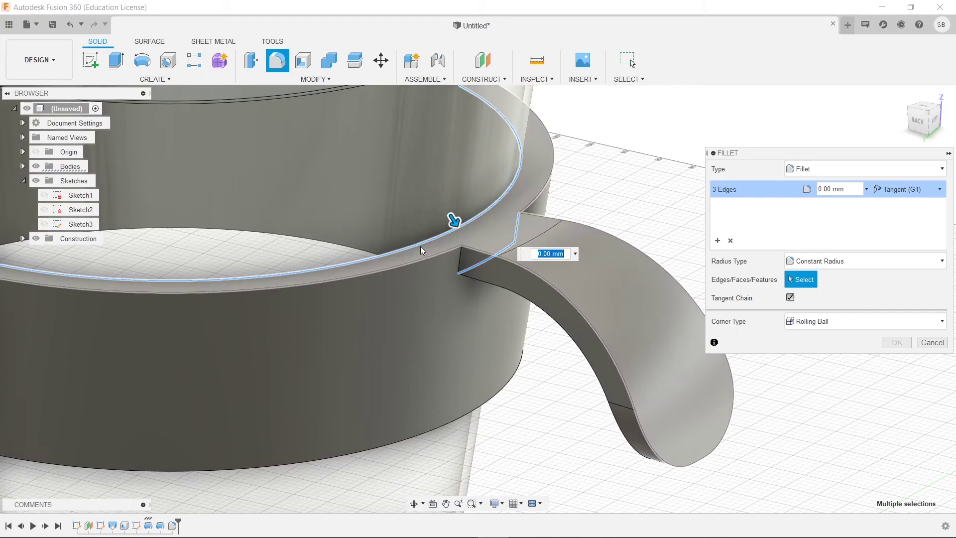
{"action": "left_click", "coordinate": [454, 219]}
{"action": "left_click", "coordinate": [462, 273]}
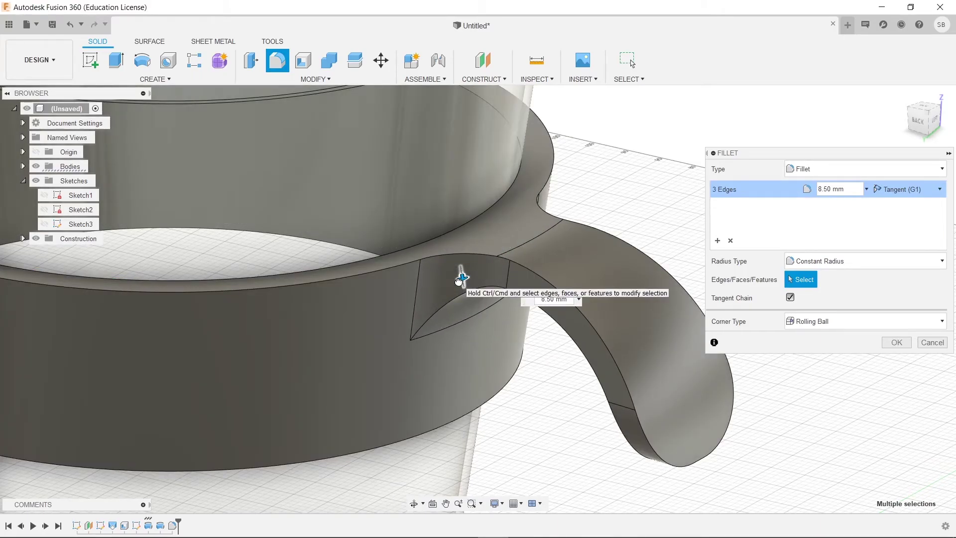
Set the joint fillet radius to 8.50 mm and apply it
{"action": "middle_click_drag", "start_coordinate": [459, 280], "coordinate": [435, 241], "text": "shift"}
{"action": "middle_click_drag", "start_coordinate": [575, 241], "coordinate": [559, 275], "text": "shift"}
{"action": "middle_click_drag", "start_coordinate": [486, 229], "coordinate": [619, 347], "text": "shift"}
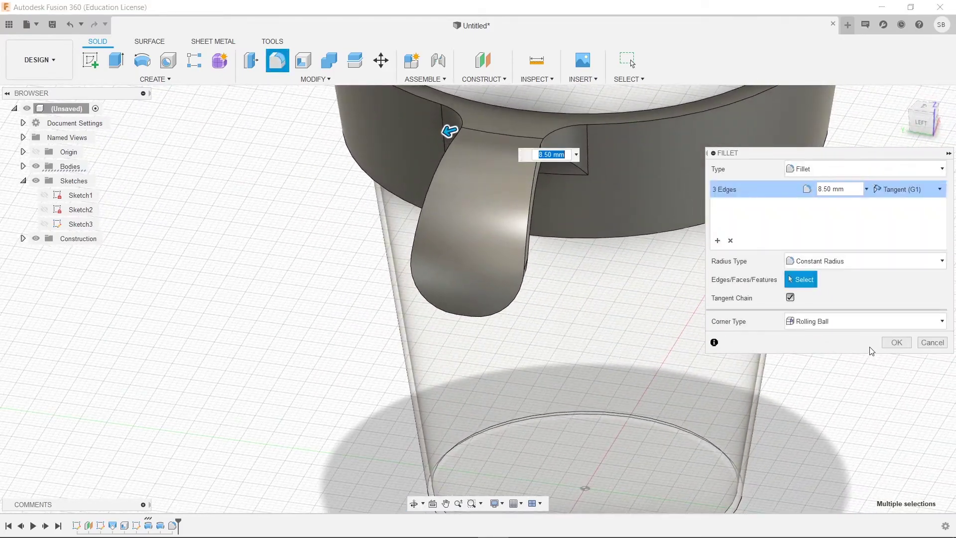
{"action": "left_click", "coordinate": [896, 342]}
{"action": "middle_click_drag", "start_coordinate": [826, 324], "coordinate": [671, 354], "text": "shift"}
{"action": "scroll", "coordinate": [670, 354], "scroll_direction": "down", "scroll_amount": 3}
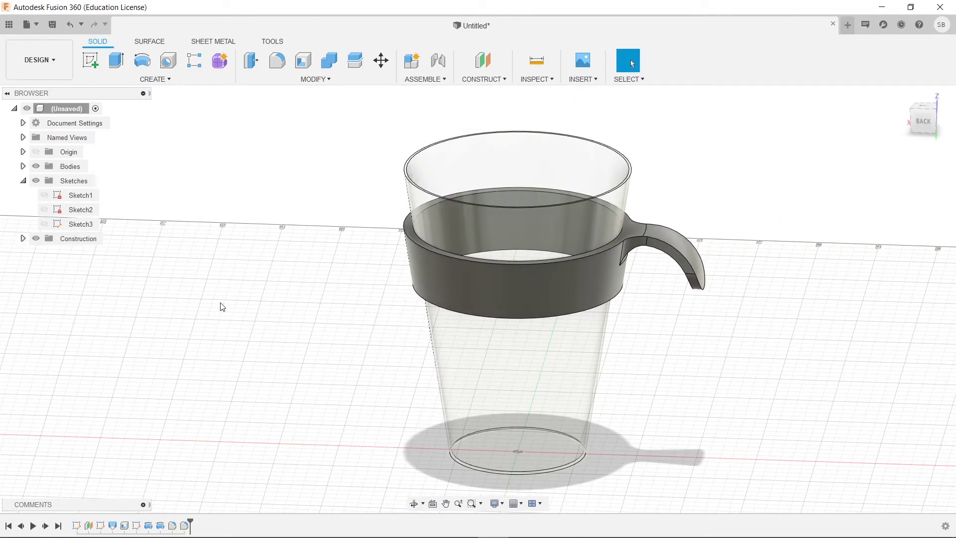
{"action": "left_click", "coordinate": [494, 80]}
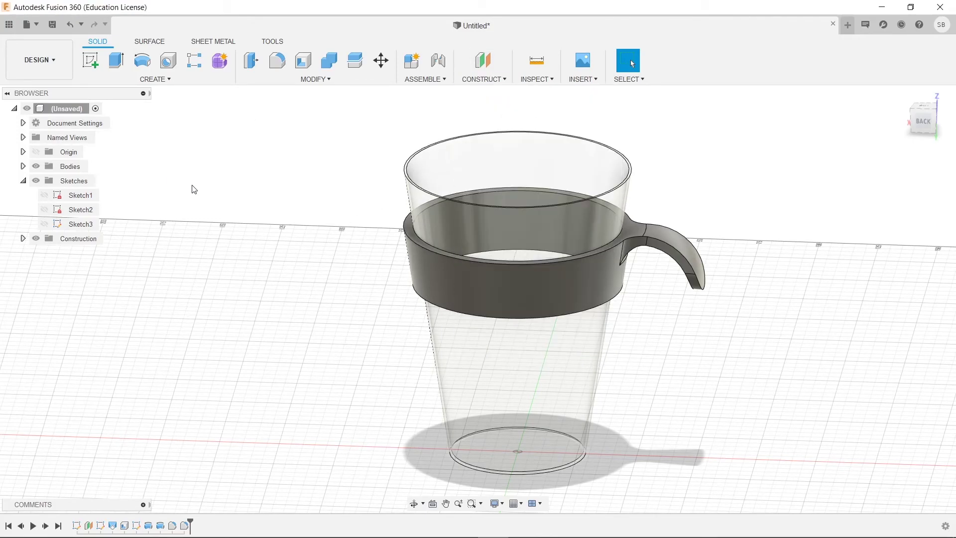